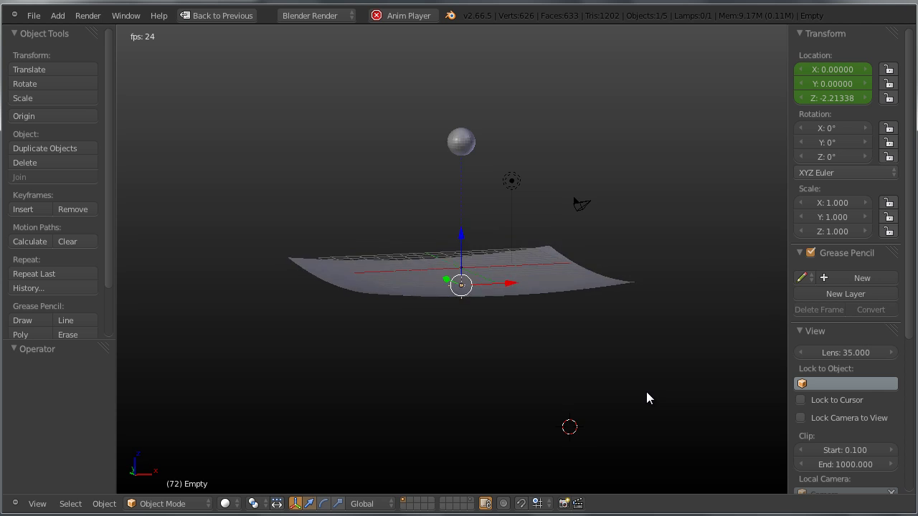
Examine the playing animation of the ball and the flexing plane from several sides
{"action": "middle_click_drag", "start_coordinate": [647, 390], "coordinate": [258, 388]}
{"action": "middle_click_drag", "start_coordinate": [603, 339], "coordinate": [340, 342]}
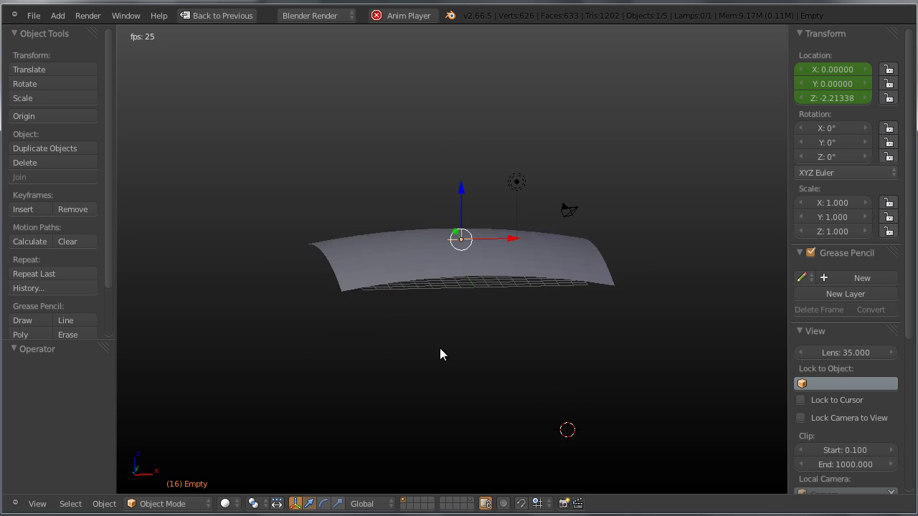
{"action": "middle_click_drag", "start_coordinate": [582, 378], "coordinate": [414, 377]}
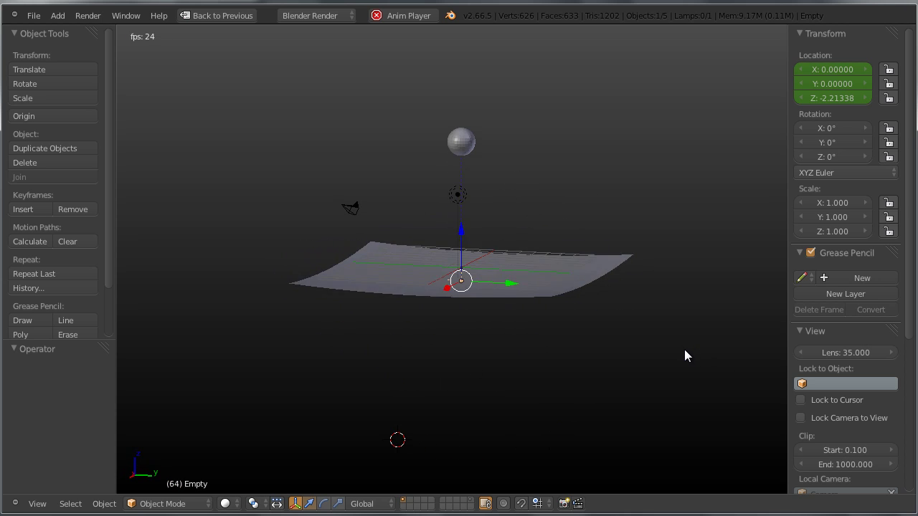
{"action": "middle_click_drag", "start_coordinate": [684, 354], "coordinate": [430, 355]}
{"action": "middle_click_drag", "start_coordinate": [650, 395], "coordinate": [439, 395]}
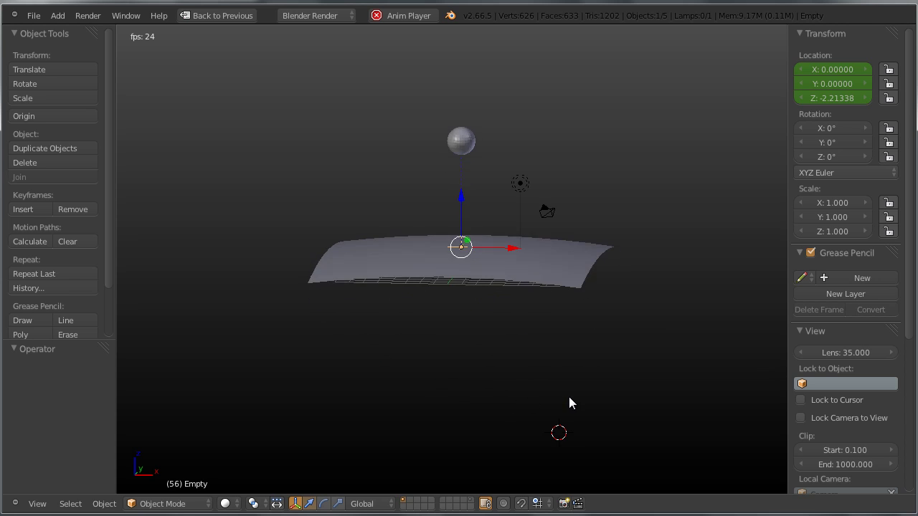
Start a new scene without the default cube and add a plane mesh at its center
{"action": "key", "text": "ctrl+n"}
{"action": "left_click", "coordinate": [19, 36]}
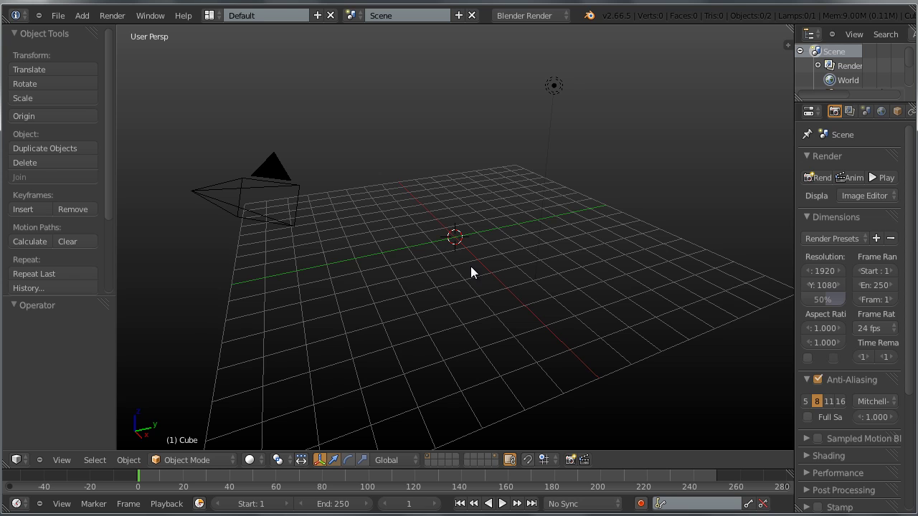
{"action": "key", "text": "shift+a"}
{"action": "mouse_move", "coordinate": [470, 266]}
{"action": "left_click", "coordinate": [506, 263]}
Scale the plane up by a factor of about 8.44 and apply its scale
{"action": "key", "text": "s"}
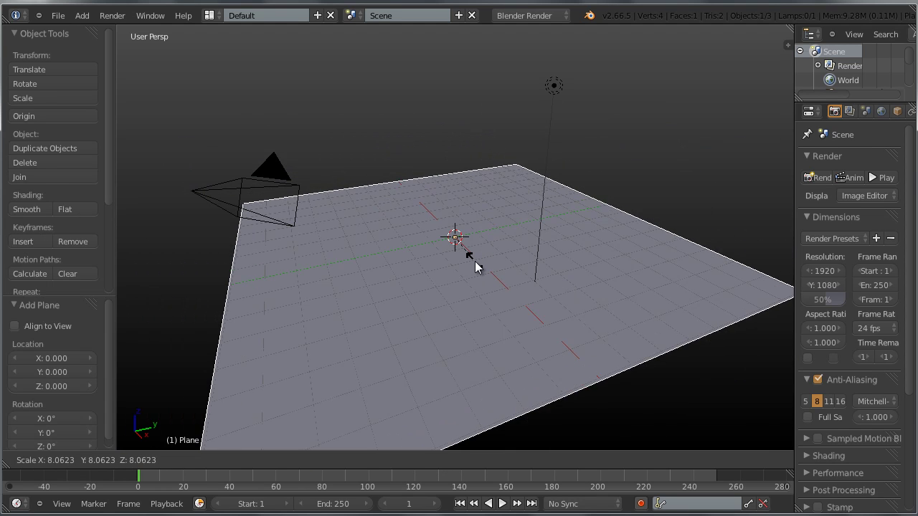
{"action": "left_click", "coordinate": [477, 264]}
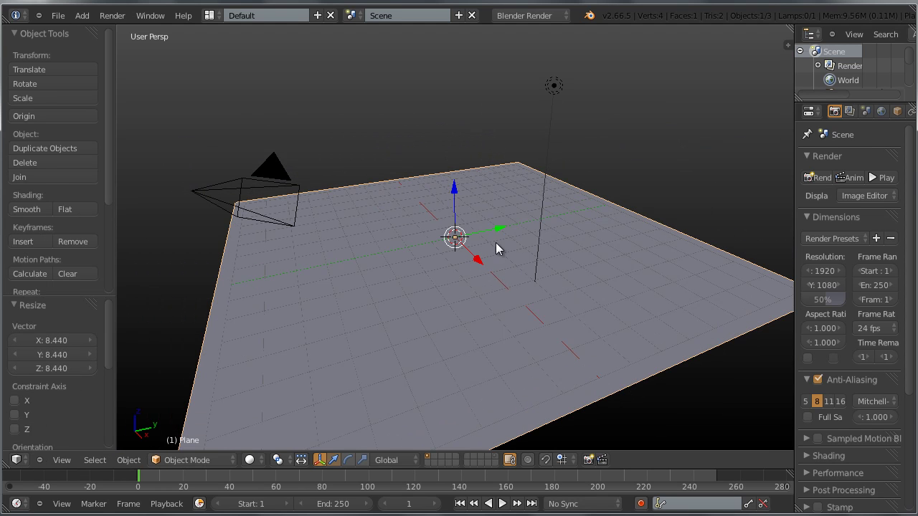
{"action": "key", "text": "ctrl+a"}
{"action": "left_click", "coordinate": [501, 290]}
Subdivide the plane's mesh in Edit Mode with 10 cuts
{"action": "key", "text": "Tab"}
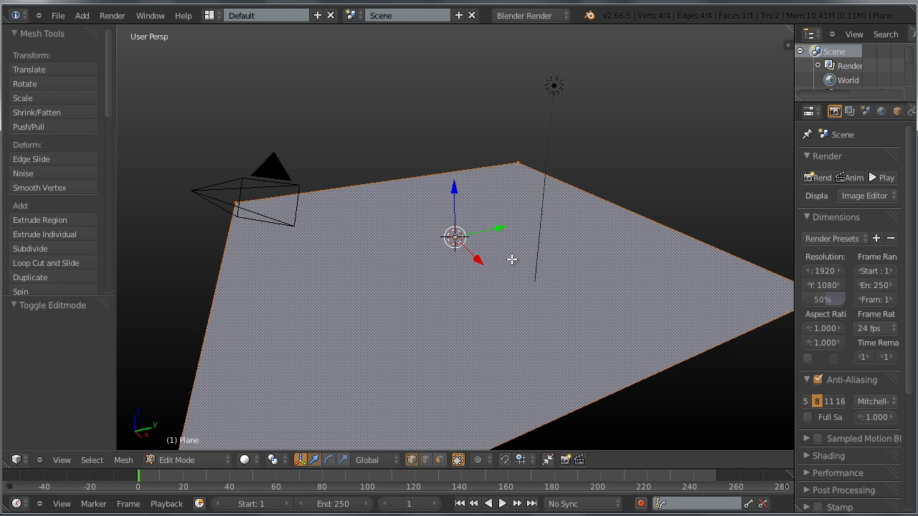
{"action": "key", "text": "w"}
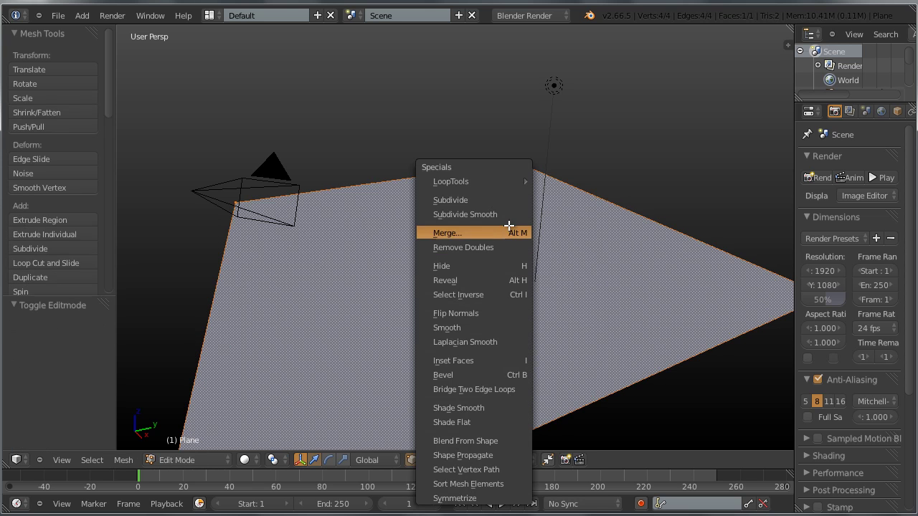
{"action": "left_click", "coordinate": [507, 199]}
{"action": "left_click_drag", "start_coordinate": [57, 342], "coordinate": [127, 347]}
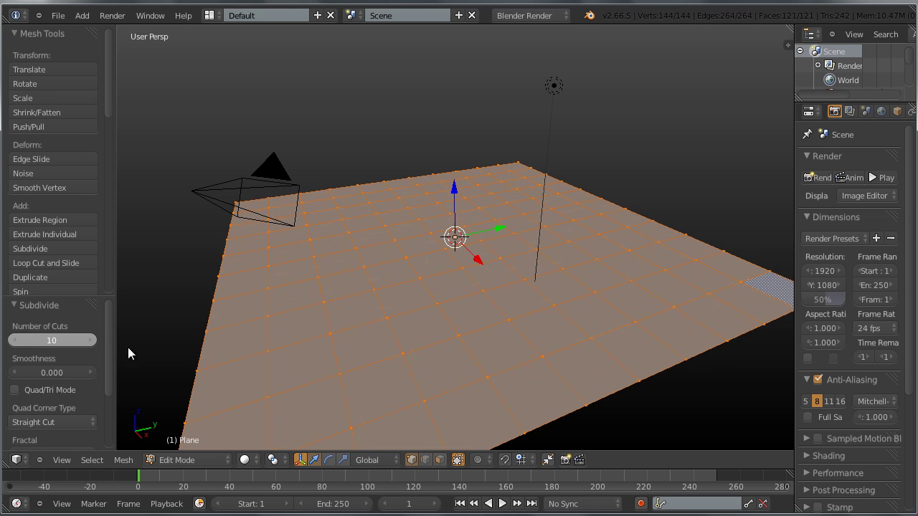
Hook all of the plane's vertices to a new object and return to Object Mode
{"action": "middle_click_drag", "start_coordinate": [515, 317], "coordinate": [490, 326]}
{"action": "key", "text": "ctrl+h"}
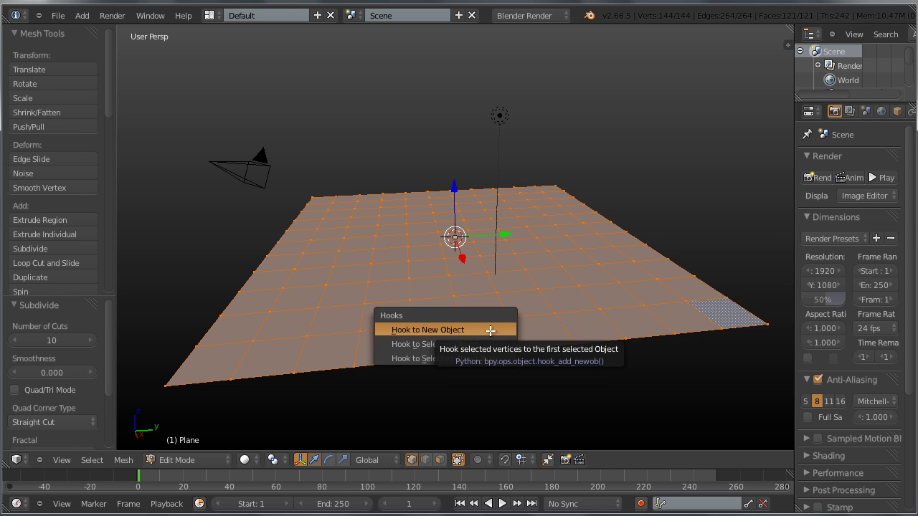
{"action": "left_click", "coordinate": [490, 329]}
{"action": "scroll", "coordinate": [521, 311], "scroll_direction": "up", "scroll_amount": 3}
{"action": "key", "text": "Tab"}
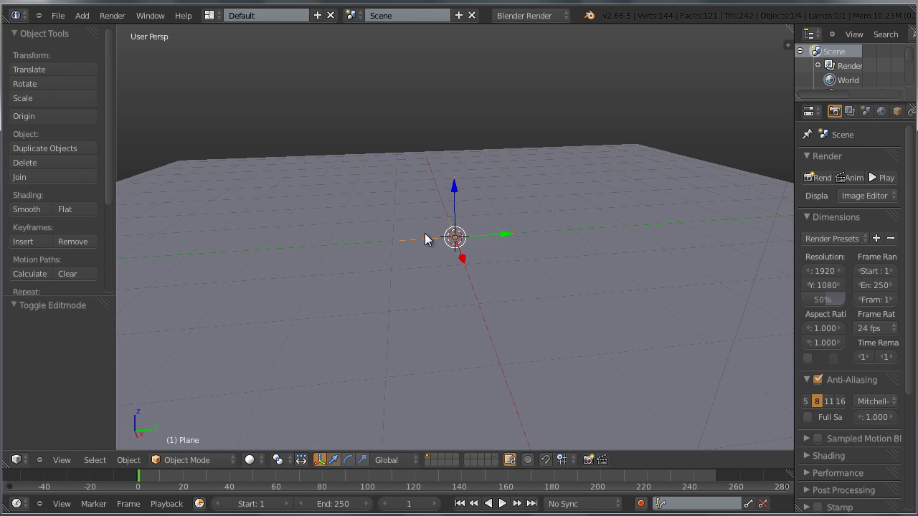
Set the falloff of the plane's Hook modifier to 8
{"action": "right_click", "coordinate": [421, 237]}
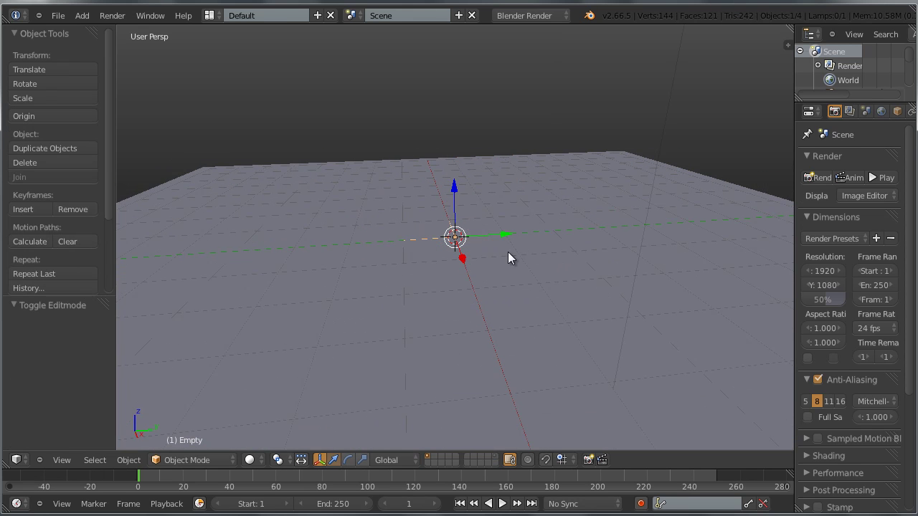
{"action": "right_click", "coordinate": [557, 257]}
{"action": "left_click_drag", "start_coordinate": [794, 156], "coordinate": [728, 157]}
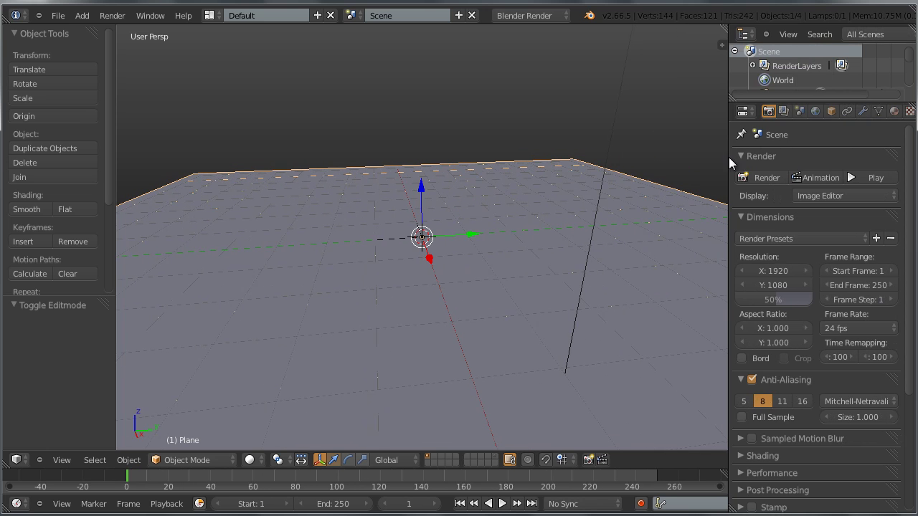
{"action": "left_click", "coordinate": [860, 114]}
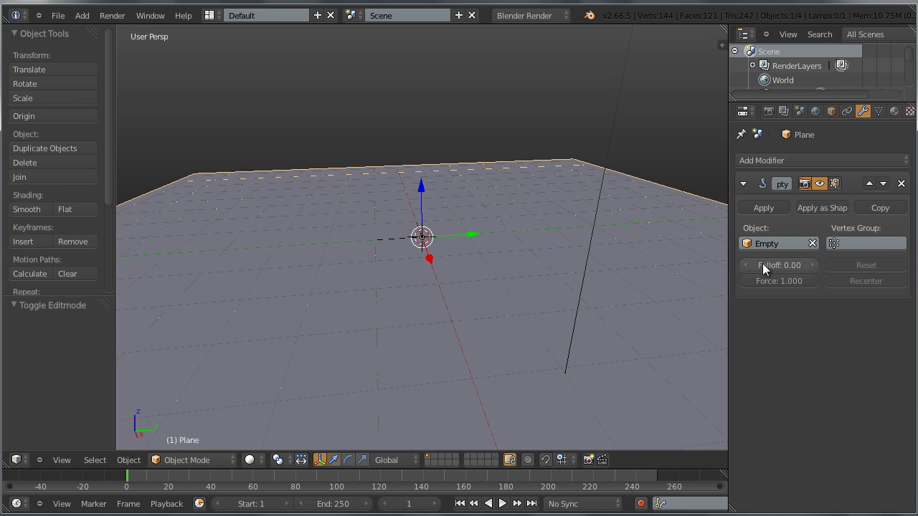
{"action": "left_click_drag", "start_coordinate": [803, 265], "coordinate": [886, 281]}
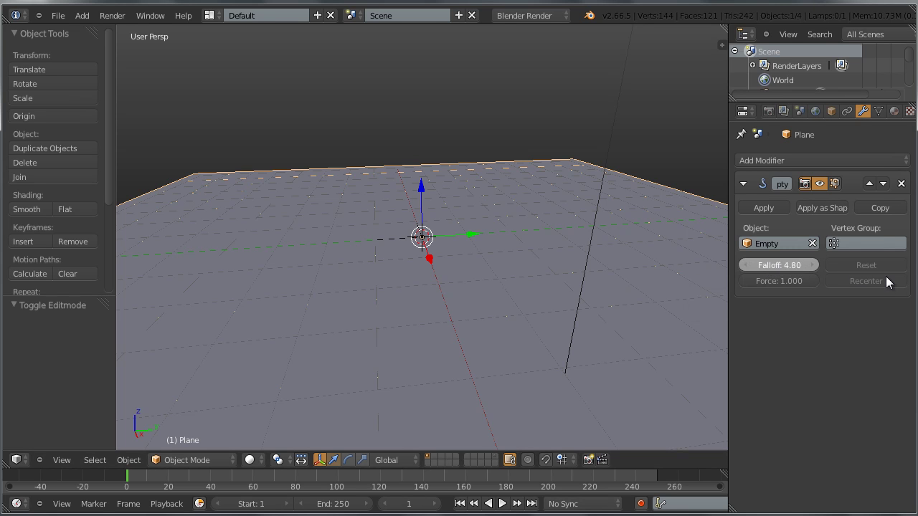
{"action": "left_click", "coordinate": [780, 265]}
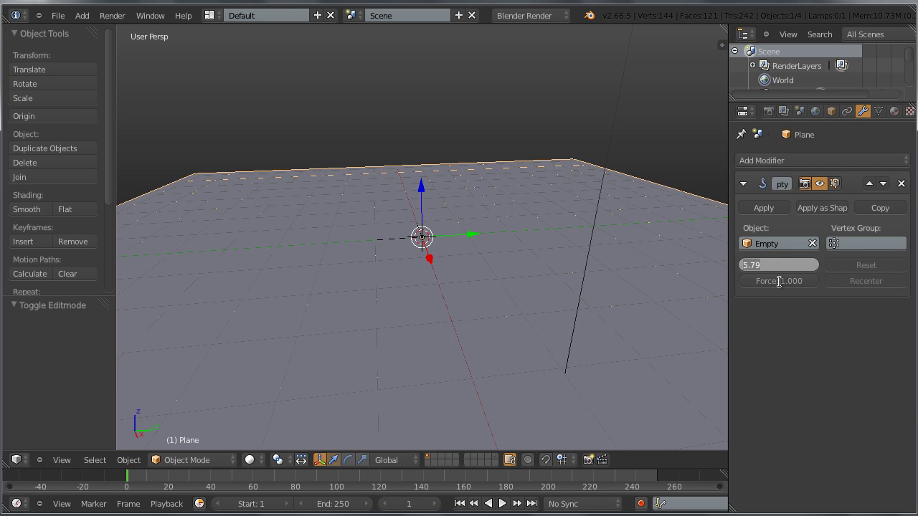
{"action": "type", "text": "8"}
{"action": "key", "text": "Return"}
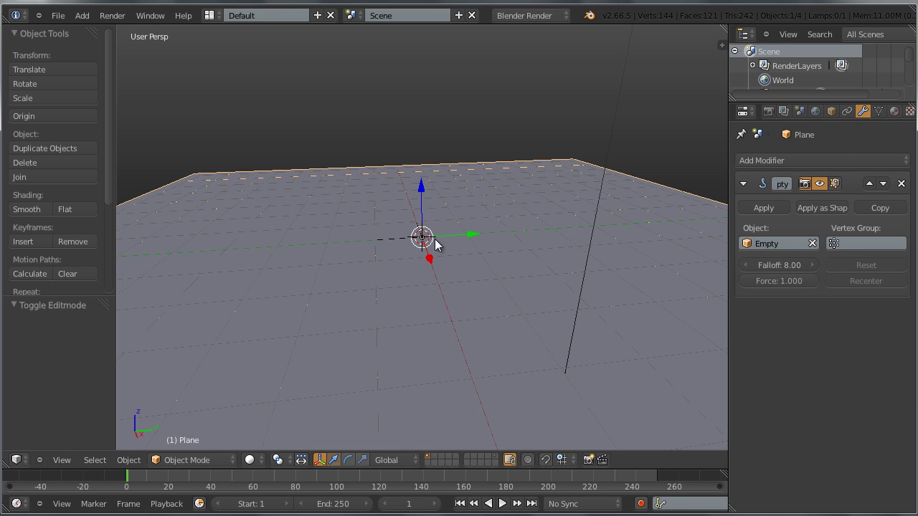
Move the hook empty down along the Z axis by about 0.645
{"action": "right_click", "coordinate": [409, 240]}
{"action": "key", "text": "g"}
{"action": "key", "text": "z"}
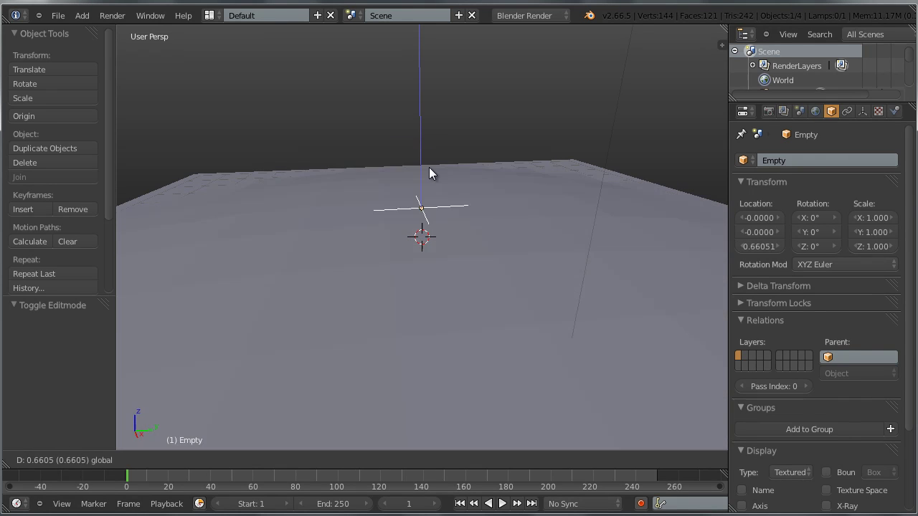
{"action": "left_click", "coordinate": [429, 229]}
{"action": "scroll", "coordinate": [428, 229], "scroll_direction": "down", "scroll_amount": 4}
{"action": "middle_click_drag", "start_coordinate": [429, 229], "coordinate": [352, 266]}
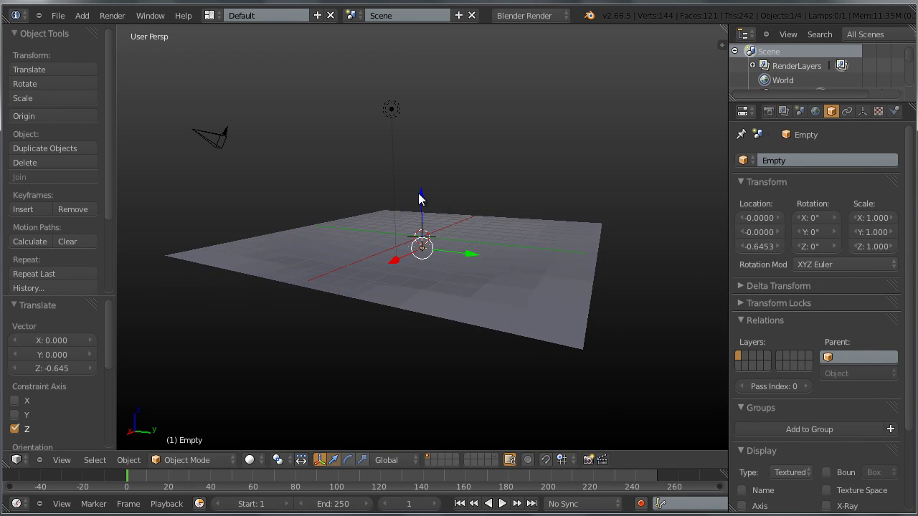
Try moving the hook empty further along the Z axis to test how the plane deforms
{"action": "left_click_drag", "start_coordinate": [423, 200], "coordinate": [424, 231]}
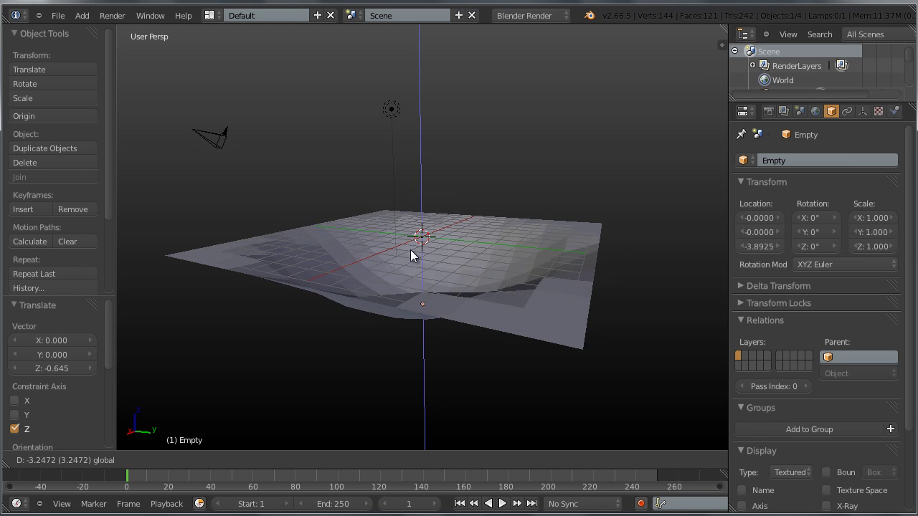
{"action": "left_click", "coordinate": [411, 183]}
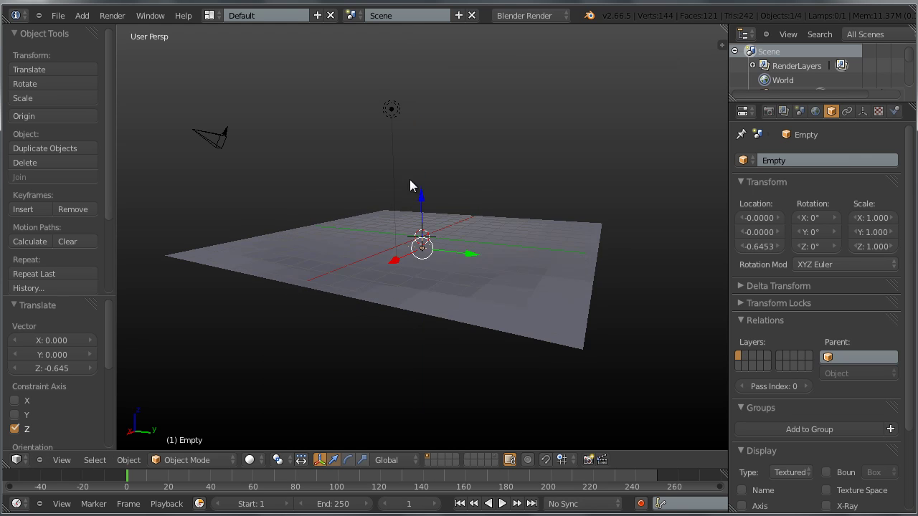
{"action": "middle_click_drag", "start_coordinate": [460, 322], "coordinate": [446, 306]}
{"action": "scroll", "coordinate": [445, 287], "scroll_direction": "up", "scroll_amount": 1}
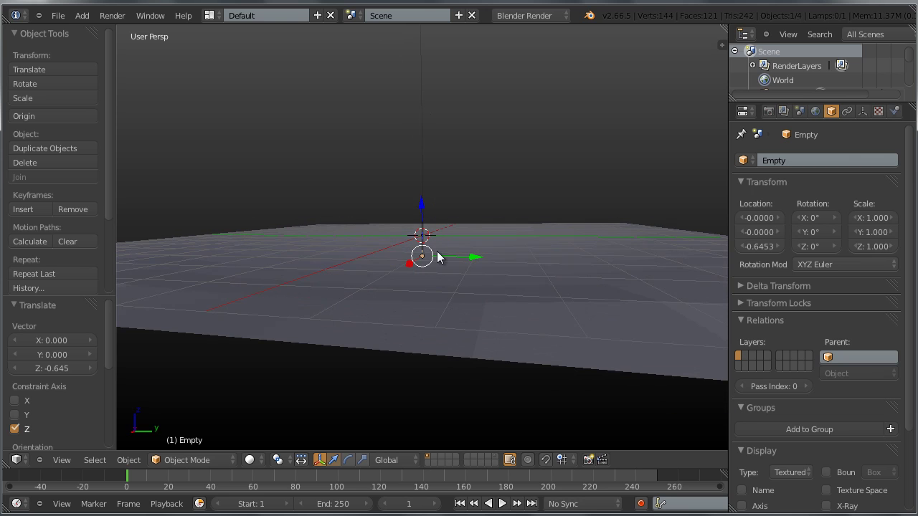
{"action": "scroll", "coordinate": [430, 229], "scroll_direction": "down", "scroll_amount": 3}
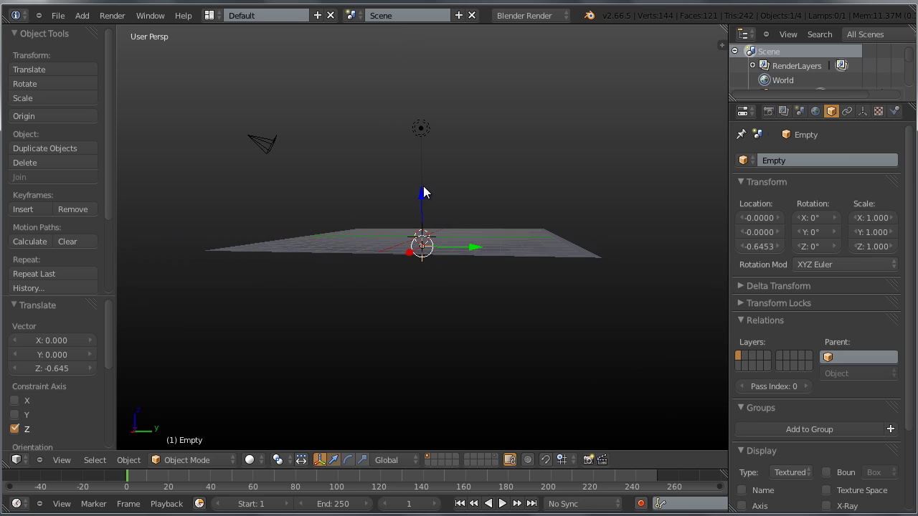
{"action": "left_click_drag", "start_coordinate": [424, 204], "coordinate": [420, 224]}
Add a UV sphere at the center of the plane
{"action": "middle_click_drag", "start_coordinate": [439, 296], "coordinate": [425, 335]}
{"action": "key", "text": "shift+a"}
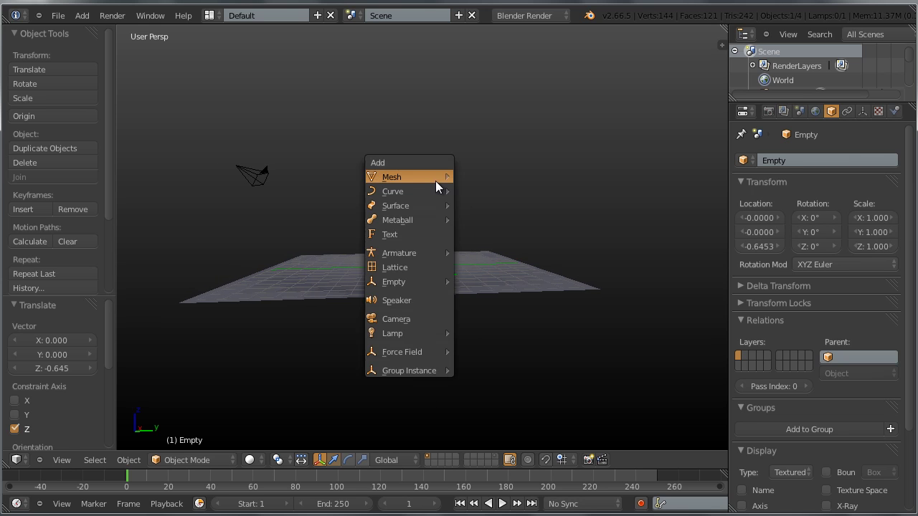
{"action": "mouse_move", "coordinate": [439, 180]}
{"action": "left_click", "coordinate": [510, 219]}
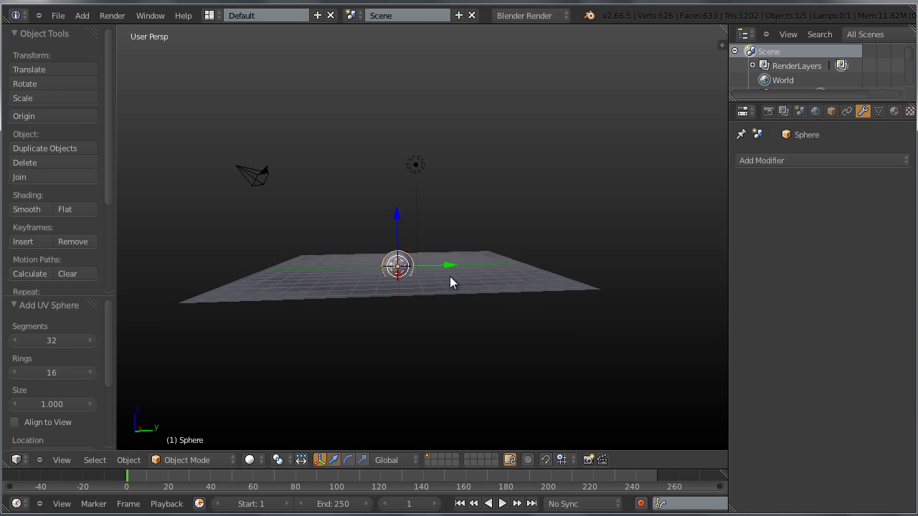
Snap the 3D cursor to the sphere's lowest vertex in Edit Mode
{"action": "key", "text": "Tab"}
{"action": "key", "text": "KP_3"}
{"action": "key", "text": "KP_4"}
{"action": "middle_click_drag", "start_coordinate": [418, 328], "coordinate": [329, 244]}
{"action": "right_click", "coordinate": [313, 196]}
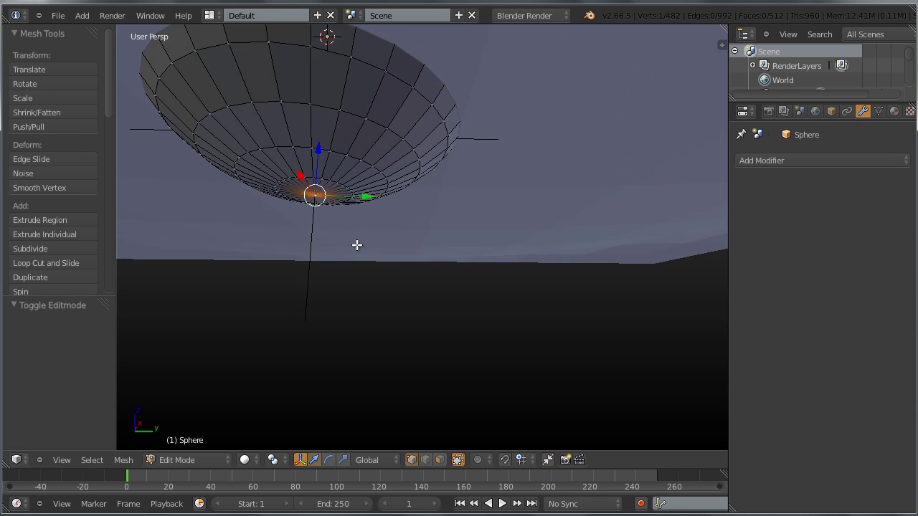
{"action": "key", "text": "shift+s"}
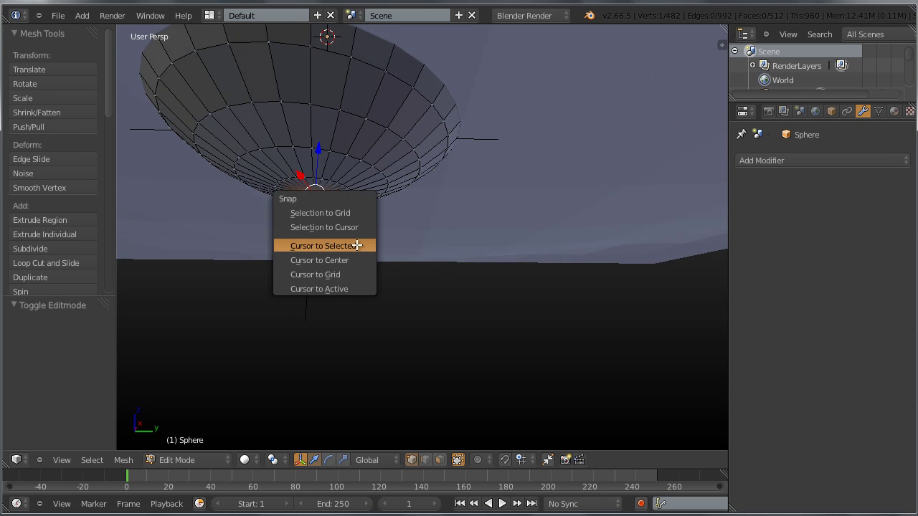
{"action": "left_click", "coordinate": [370, 246]}
Set the sphere's origin to the 3D cursor at its lowest point in Object Mode
{"action": "key", "text": "Tab"}
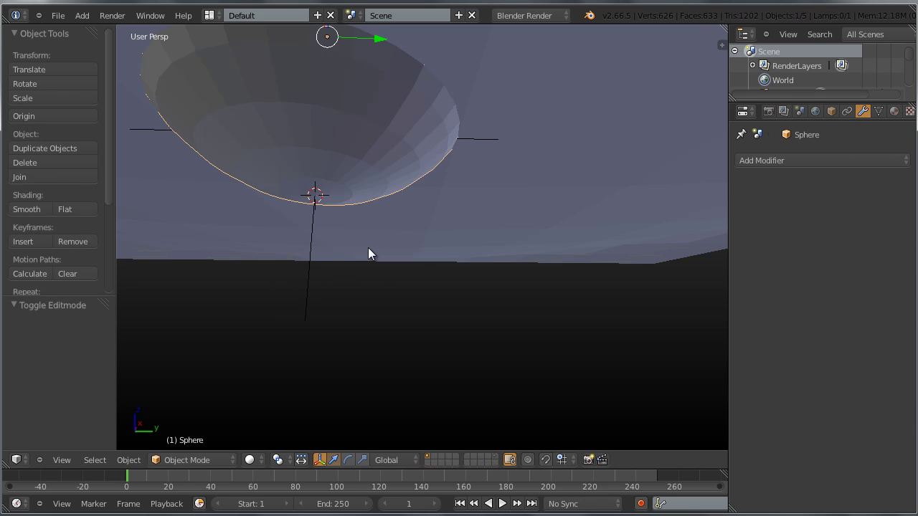
{"action": "key", "text": "ctrl+alt+shift+c"}
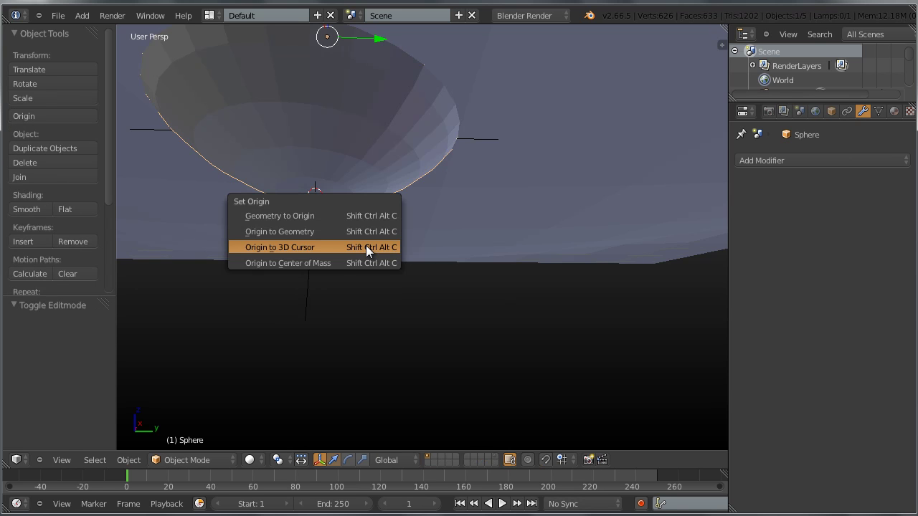
{"action": "left_click", "coordinate": [324, 246]}
{"action": "mouse_move", "coordinate": [324, 246]}
{"action": "middle_mouse_down"}
{"action": "mouse_move", "coordinate": [355, 226]}
{"action": "mouse_move", "coordinate": [310, 247]}
{"action": "middle_mouse_up"}
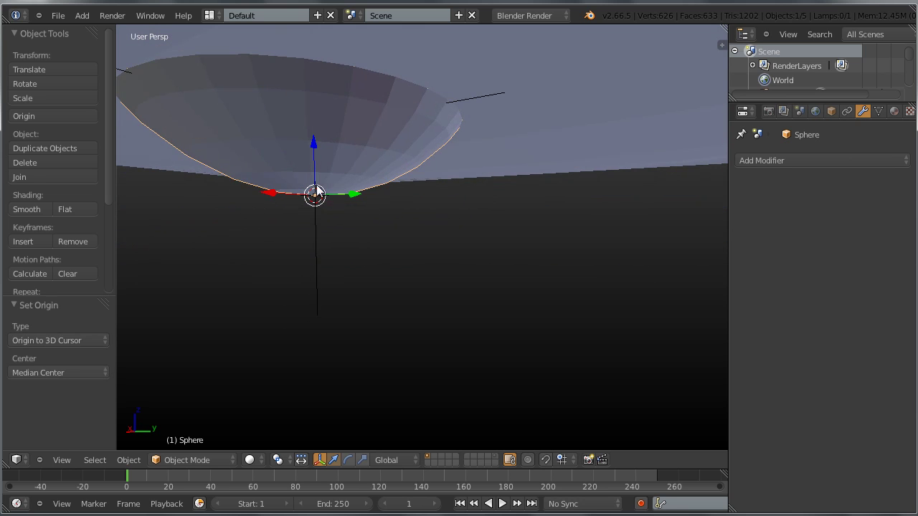
{"action": "scroll", "coordinate": [317, 159], "scroll_direction": "down", "scroll_amount": 4}
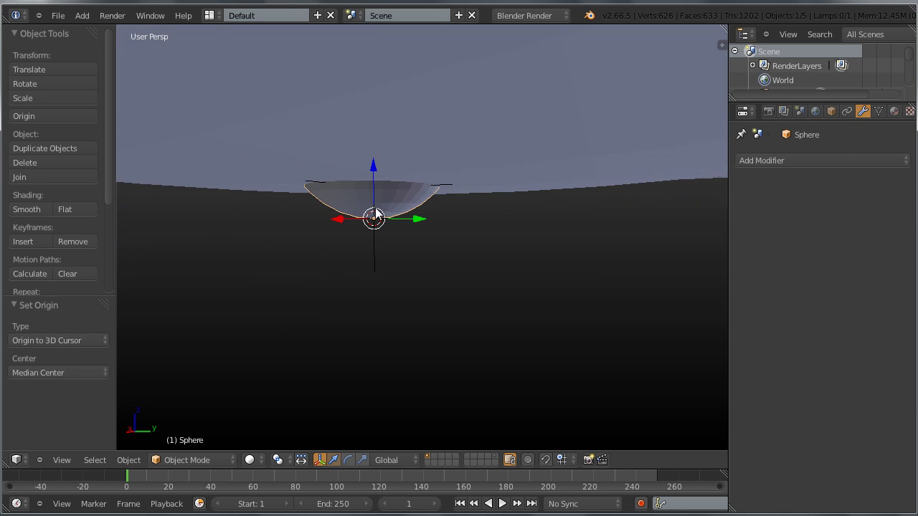
{"action": "scroll", "coordinate": [370, 212], "scroll_direction": "up", "scroll_amount": 3}
{"action": "middle_click_drag", "start_coordinate": [336, 206], "coordinate": [425, 241]}
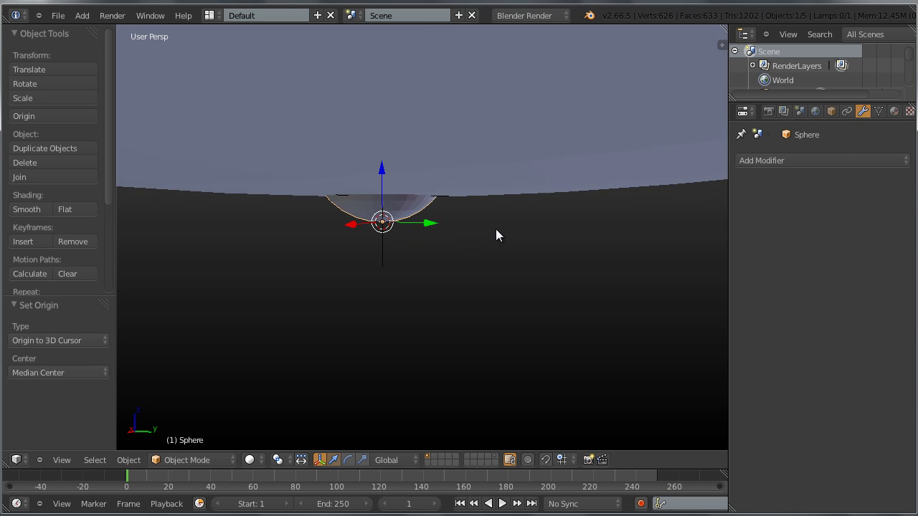
Set the sphere's Z location to 0 so that it rests on the plane's original level
{"action": "key", "text": "n"}
{"action": "scroll", "coordinate": [657, 115], "scroll_direction": "up", "scroll_amount": 7}
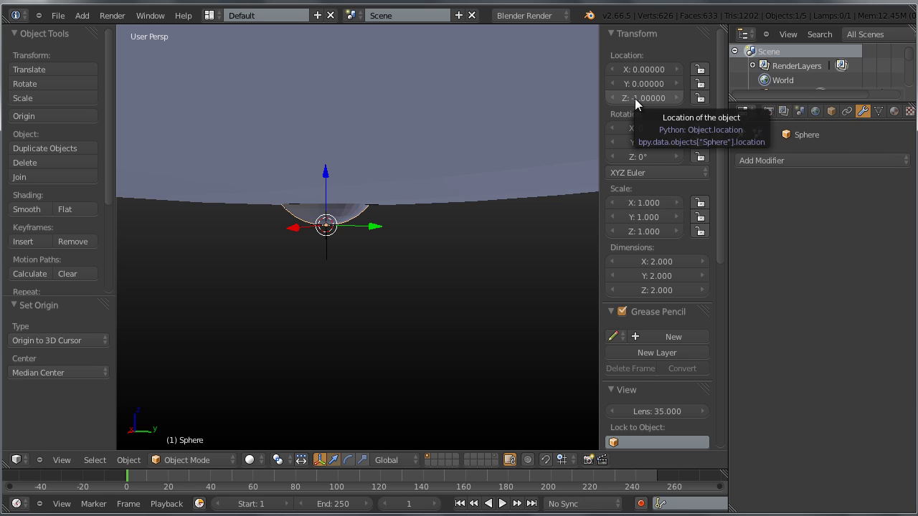
{"action": "left_click", "coordinate": [637, 98]}
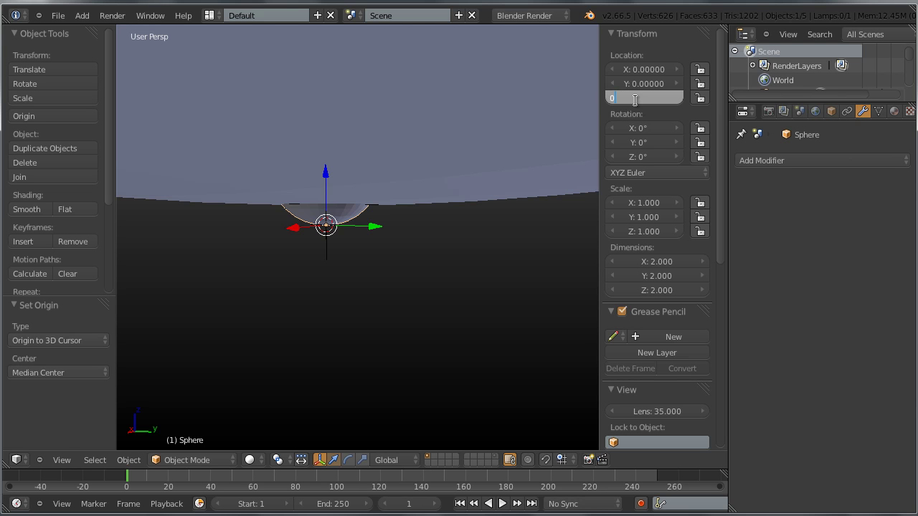
{"action": "key", "text": "Return"}
Select the hook empty below the sphere and add a Copy Location constraint to it
{"action": "middle_click_drag", "start_coordinate": [421, 238], "coordinate": [325, 206]}
{"action": "right_click", "coordinate": [322, 194]}
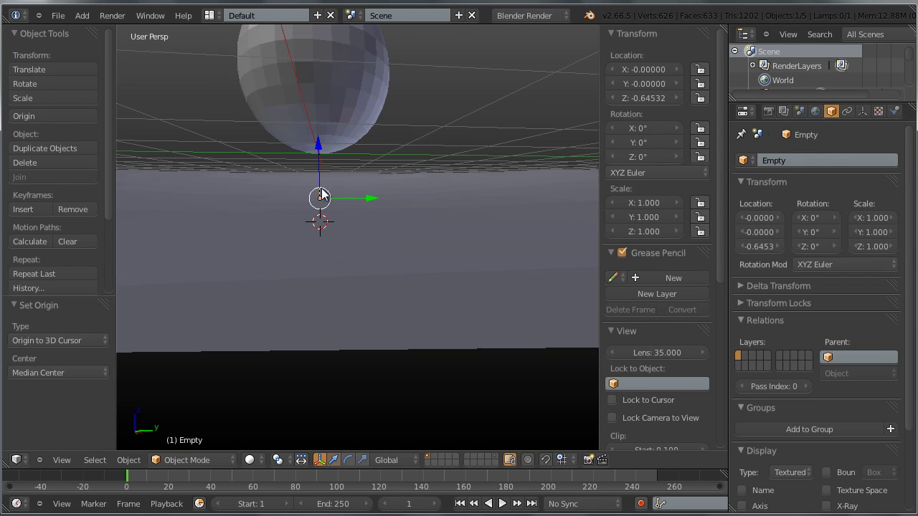
{"action": "right_click", "coordinate": [322, 182]}
{"action": "right_click", "coordinate": [322, 183]}
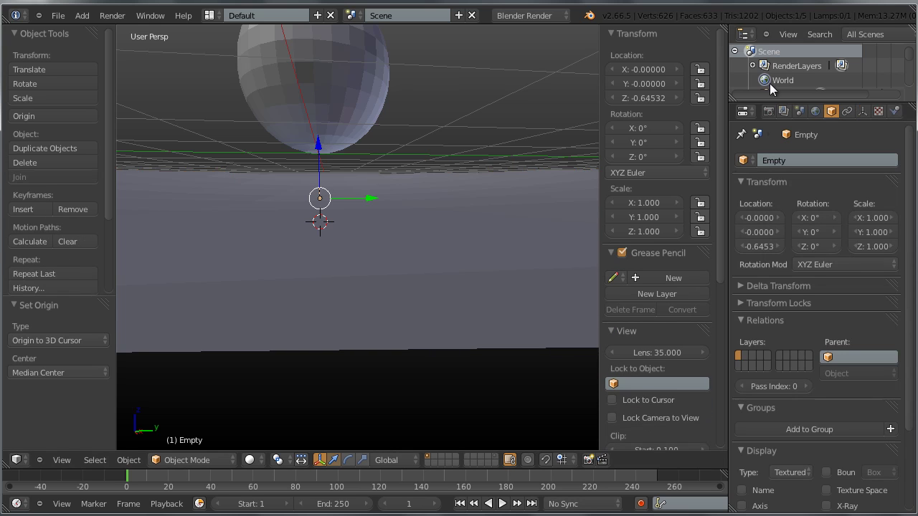
{"action": "scroll", "coordinate": [789, 71], "scroll_direction": "down", "scroll_amount": 4}
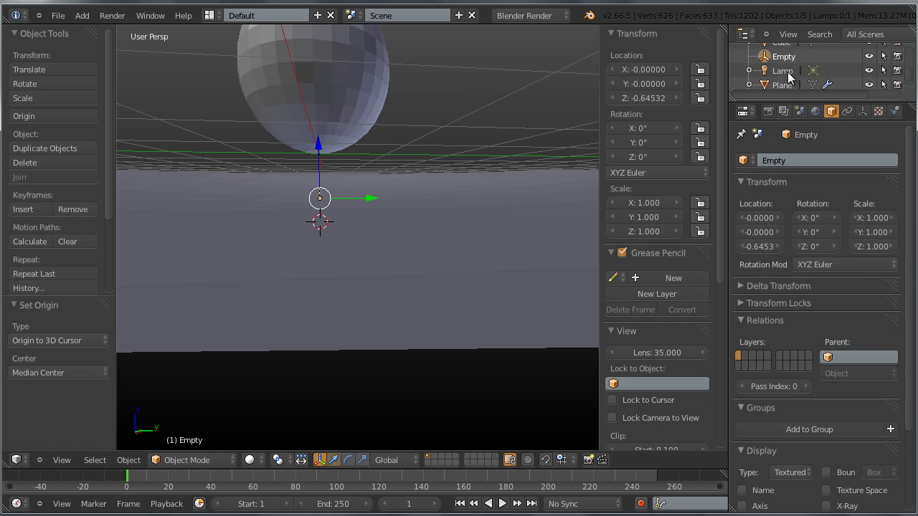
{"action": "left_click", "coordinate": [846, 111]}
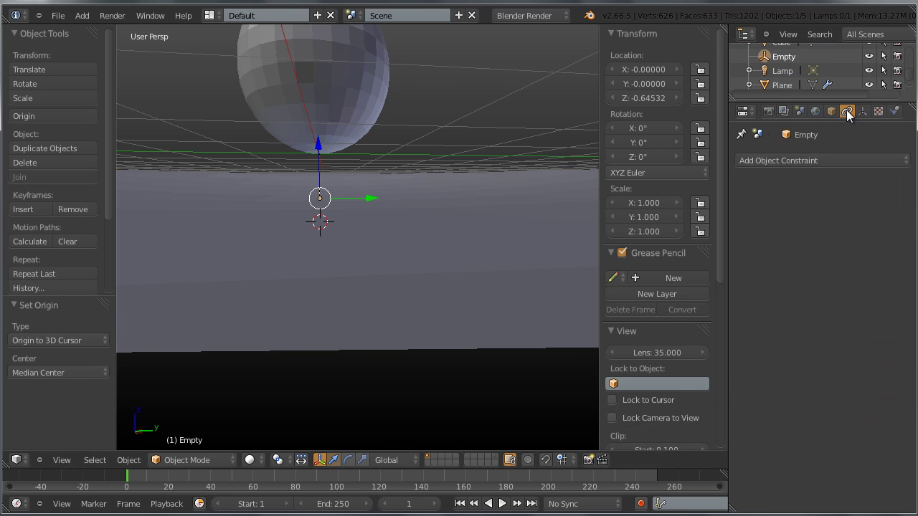
{"action": "left_click", "coordinate": [841, 161]}
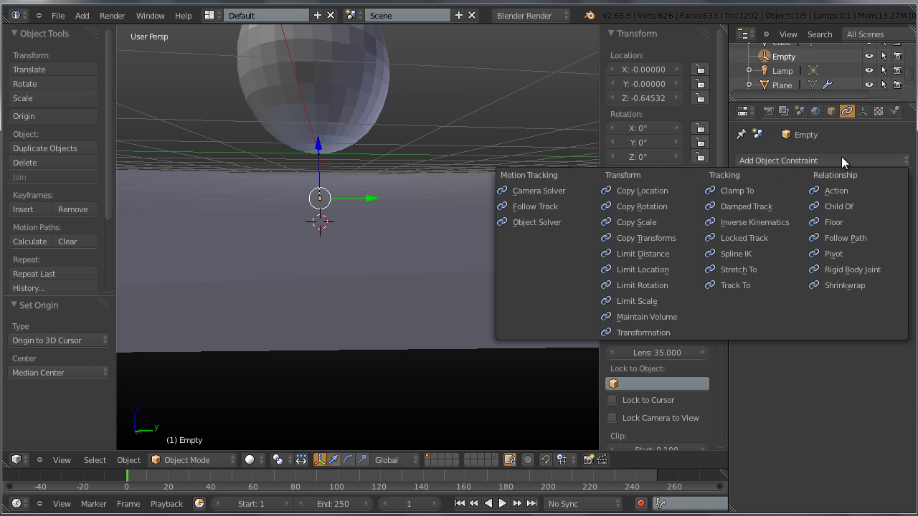
{"action": "left_click", "coordinate": [674, 194]}
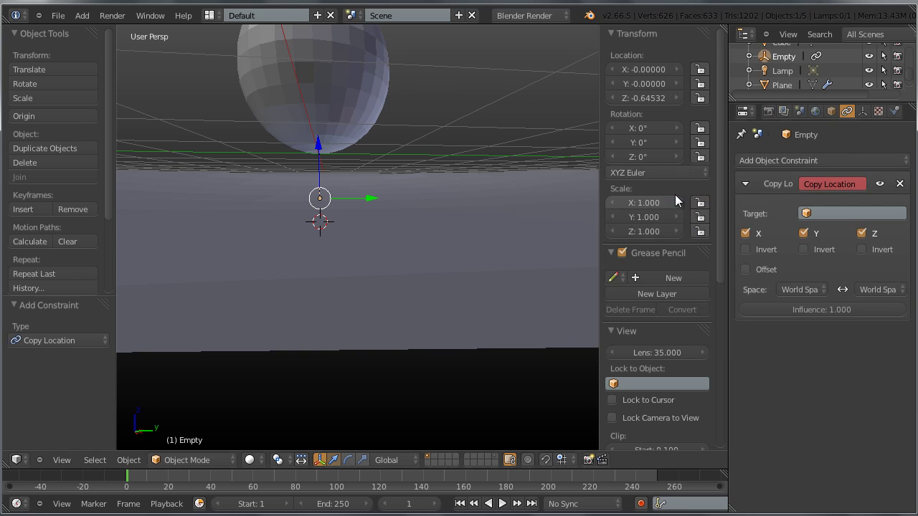
Limit the empty's Copy Location constraint to the Z axis and set its target to Sphere
{"action": "left_click", "coordinate": [745, 233]}
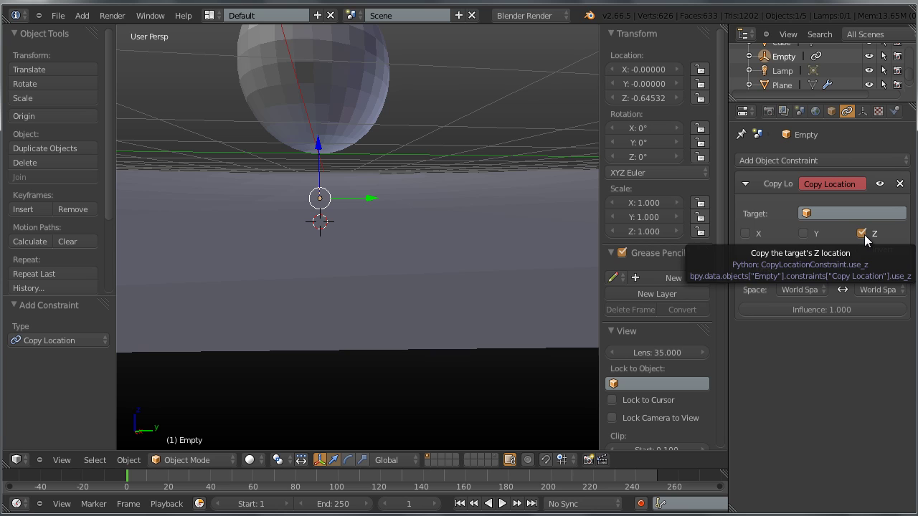
{"action": "left_click", "coordinate": [830, 213]}
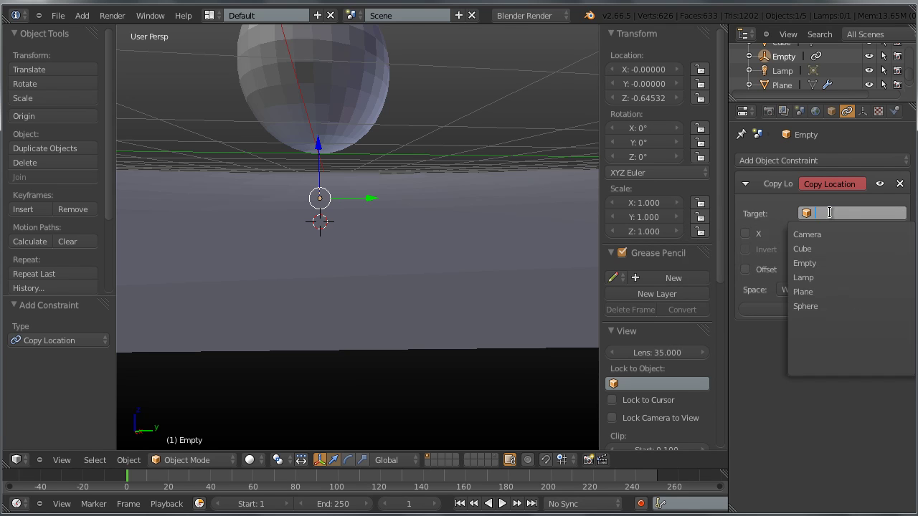
{"action": "left_click", "coordinate": [834, 307]}
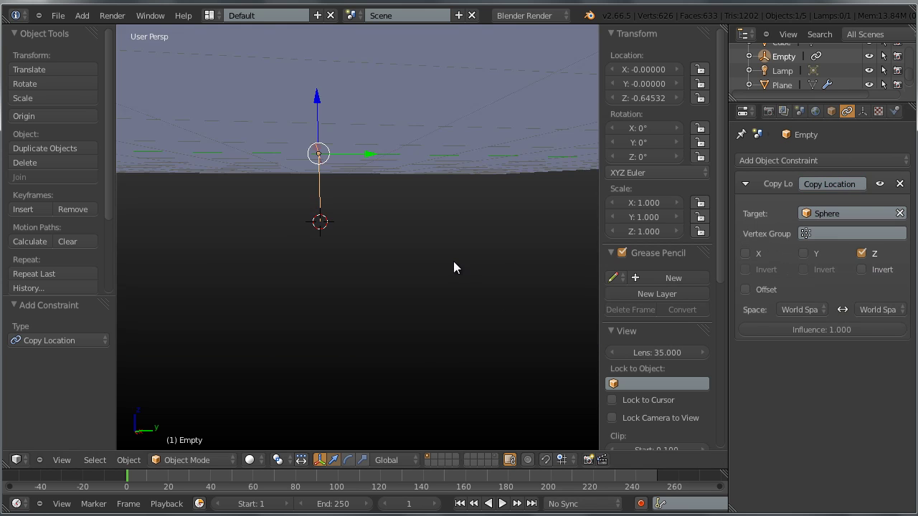
Test the constraint by moving the sphere down and up along Z, and clear the sphere's location
{"action": "middle_click_drag", "start_coordinate": [452, 285], "coordinate": [355, 169]}
{"action": "right_click", "coordinate": [355, 169]}
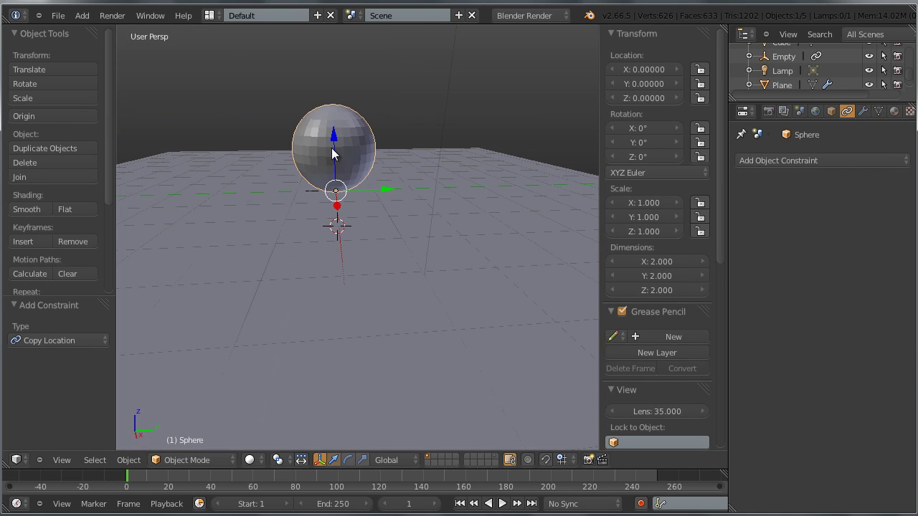
{"action": "key", "text": "g"}
{"action": "key", "text": "z"}
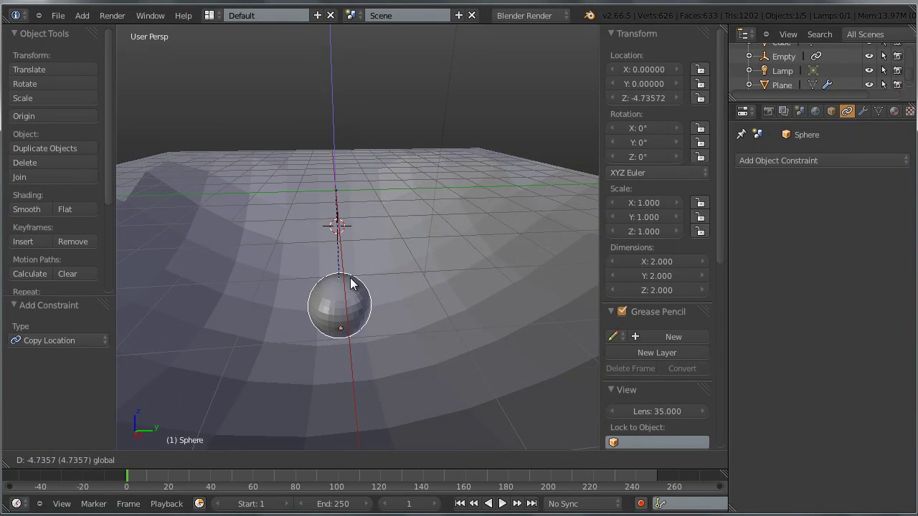
{"action": "left_click", "coordinate": [351, 283]}
{"action": "middle_click_drag", "start_coordinate": [351, 283], "coordinate": [358, 247]}
{"action": "key", "text": "g"}
{"action": "key", "text": "z"}
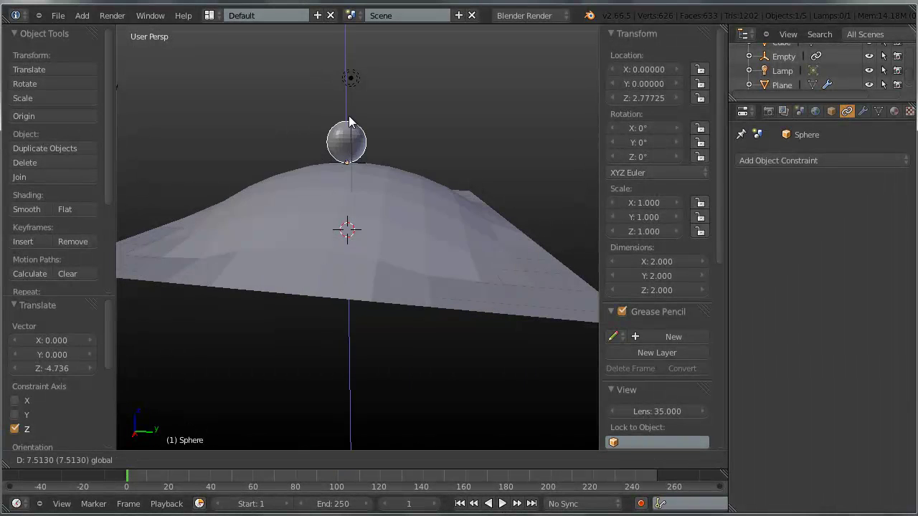
{"action": "right_click", "coordinate": [340, 179]}
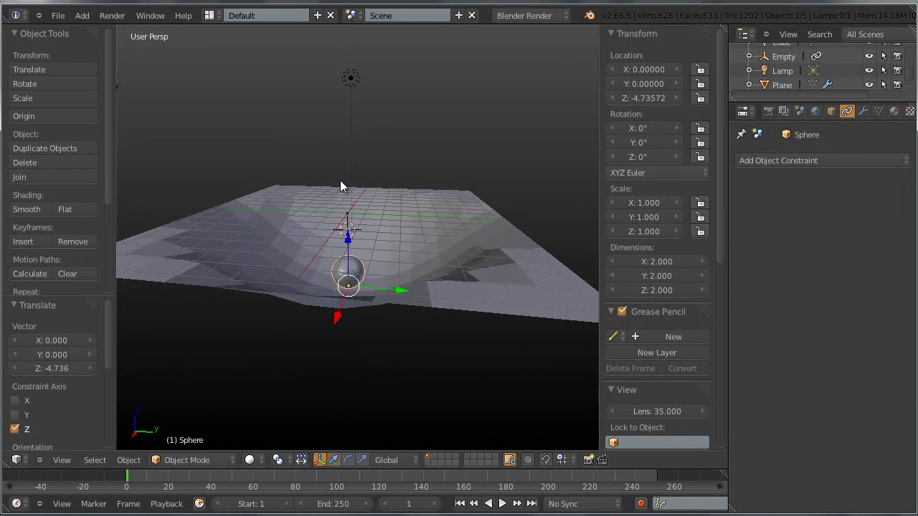
{"action": "key", "text": "alt+g"}
{"action": "middle_click_drag", "start_coordinate": [376, 246], "coordinate": [401, 266]}
{"action": "scroll", "coordinate": [375, 238], "scroll_direction": "up", "scroll_amount": 3}
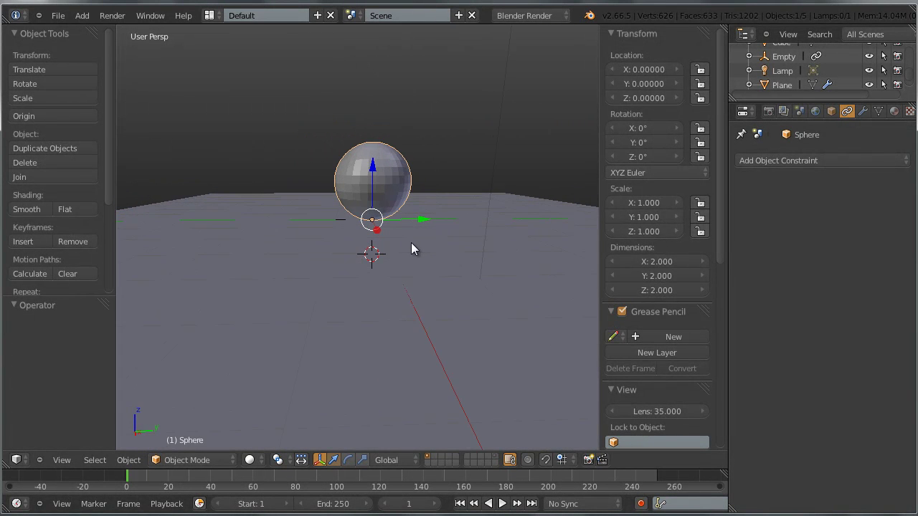
Switch the 3D viewport to the right orthographic view
{"action": "scroll", "coordinate": [402, 208], "scroll_direction": "down", "scroll_amount": 3}
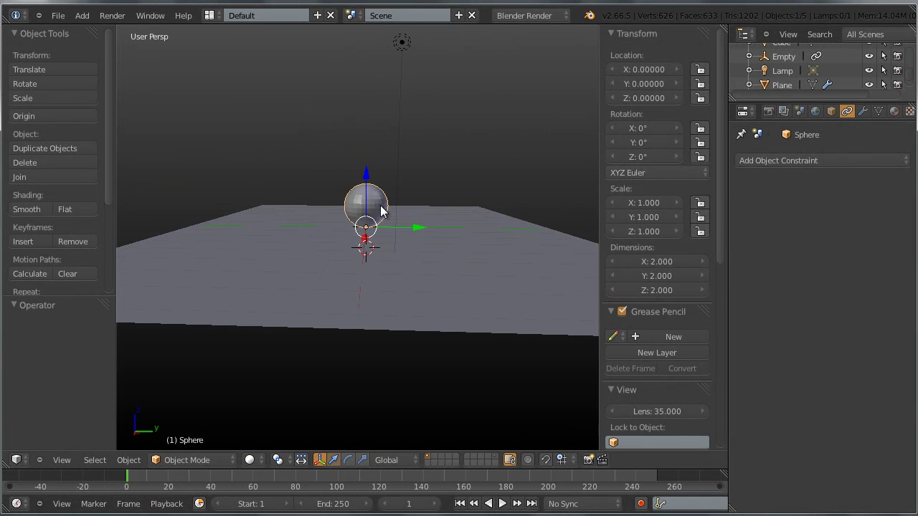
{"action": "key", "text": "KP_3"}
{"action": "key", "text": "KP_5"}
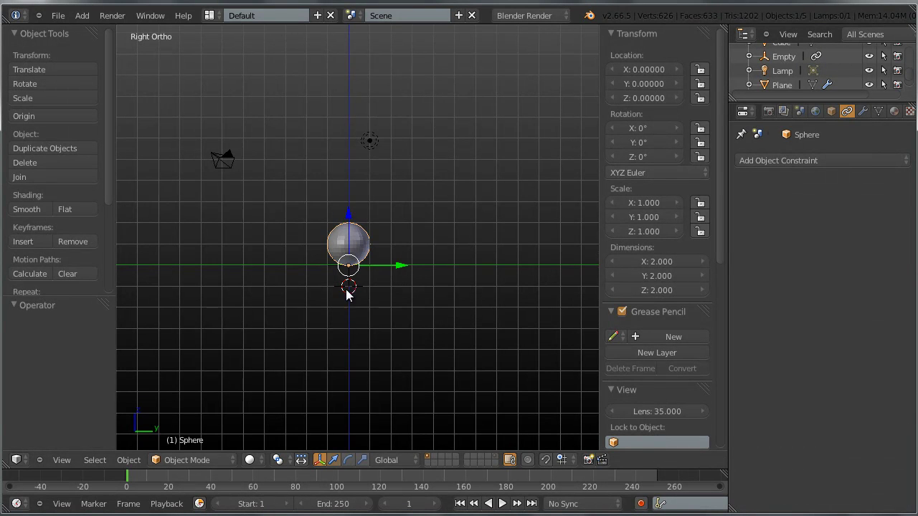
Enlarge the timeline area and set the animation's end frame to 100
{"action": "left_click_drag", "start_coordinate": [398, 470], "coordinate": [398, 446]}
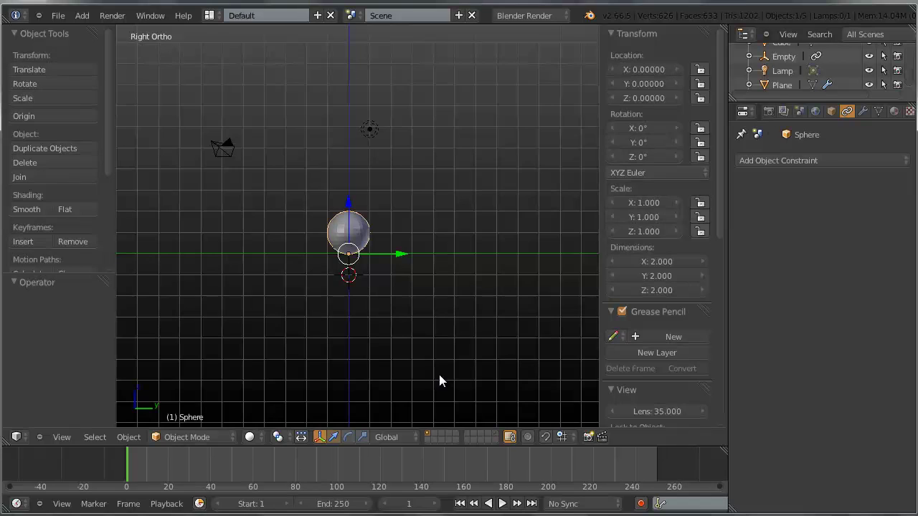
{"action": "left_click", "coordinate": [334, 504]}
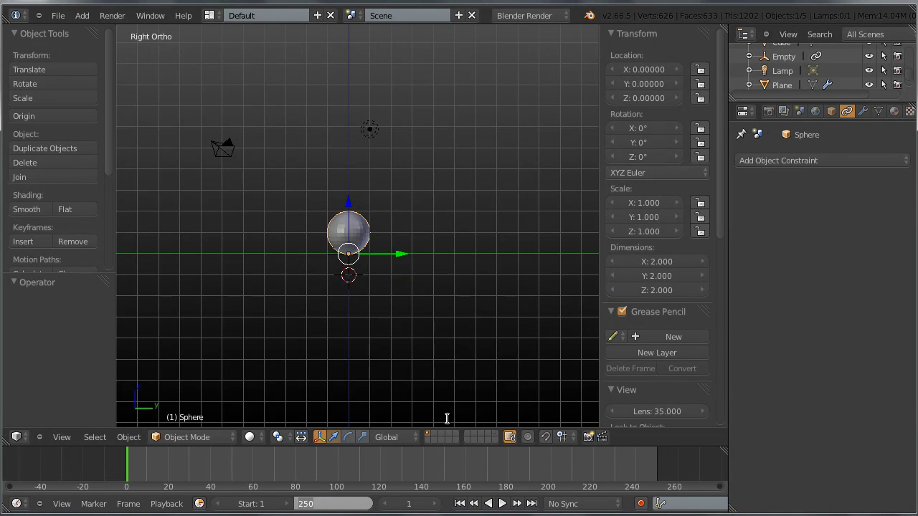
{"action": "type", "text": "100"}
{"action": "key", "text": "Return"}
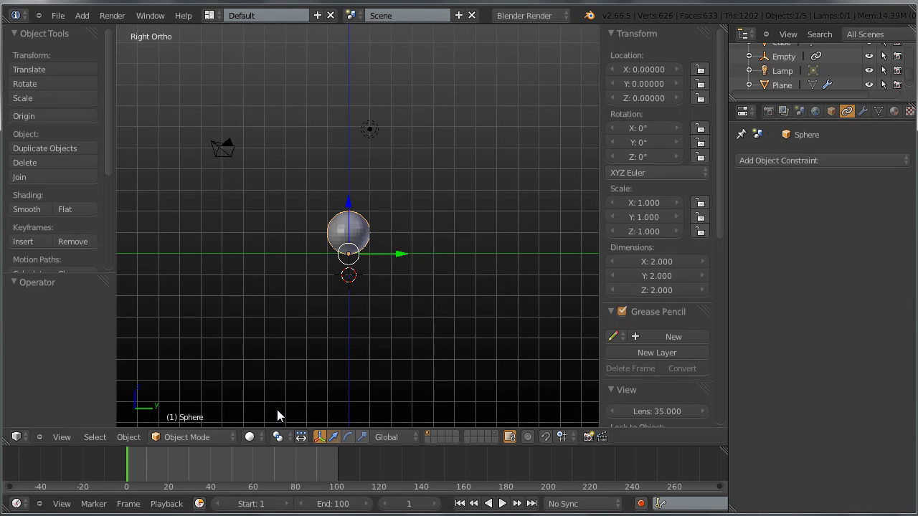
Set the sphere's Z location to 8 and insert a single keyframe for it at frame 1
{"action": "scroll", "coordinate": [409, 298], "scroll_direction": "up", "scroll_amount": 4}
{"action": "scroll", "coordinate": [362, 256], "scroll_direction": "down", "scroll_amount": 2}
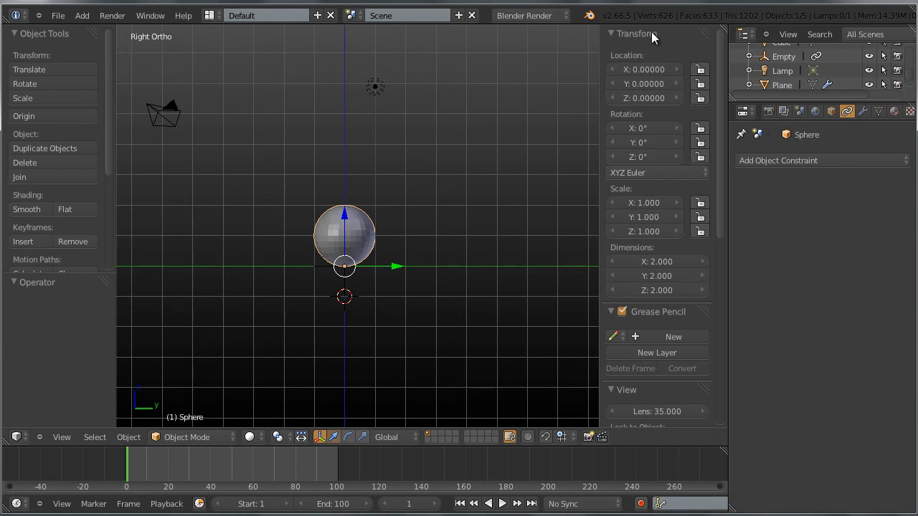
{"action": "left_click", "coordinate": [639, 101]}
{"action": "type", "text": "8"}
{"action": "key", "text": "Return"}
{"action": "scroll", "coordinate": [469, 208], "scroll_direction": "down", "scroll_amount": 3}
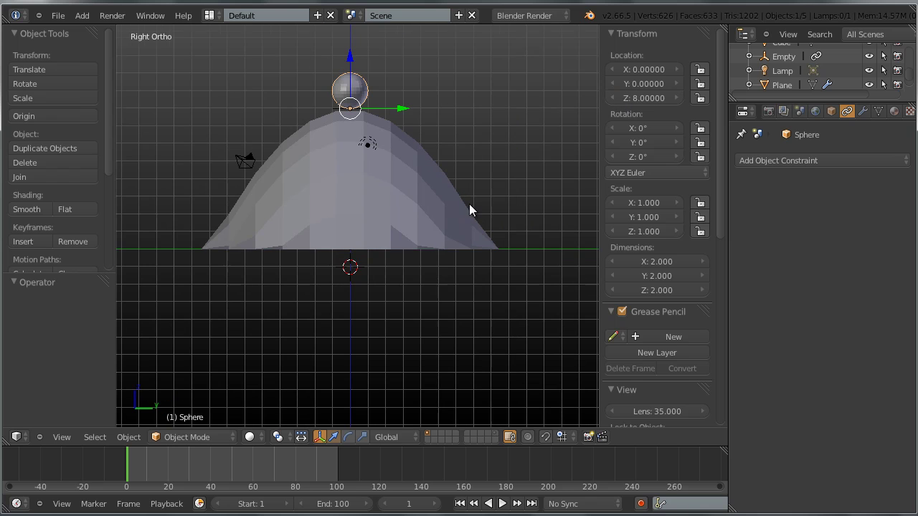
{"action": "scroll", "coordinate": [430, 259], "scroll_direction": "up", "scroll_amount": 3}
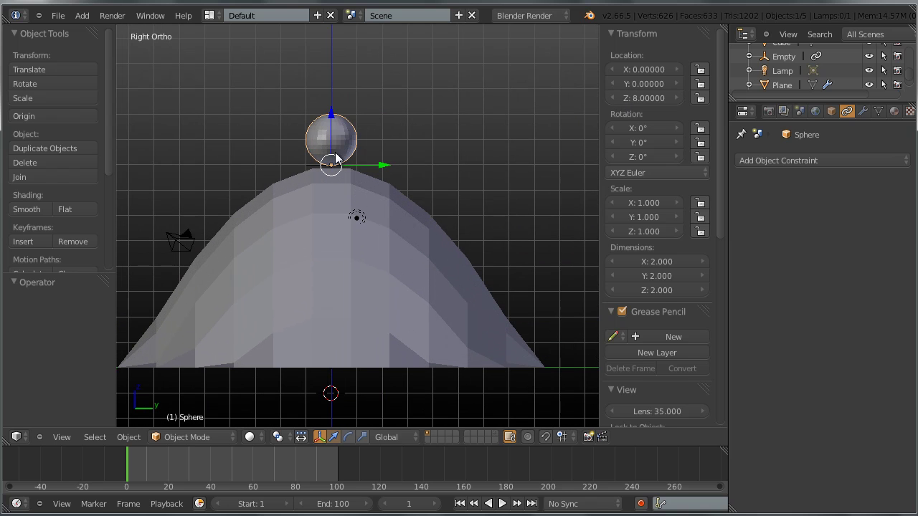
{"action": "right_click", "coordinate": [644, 97]}
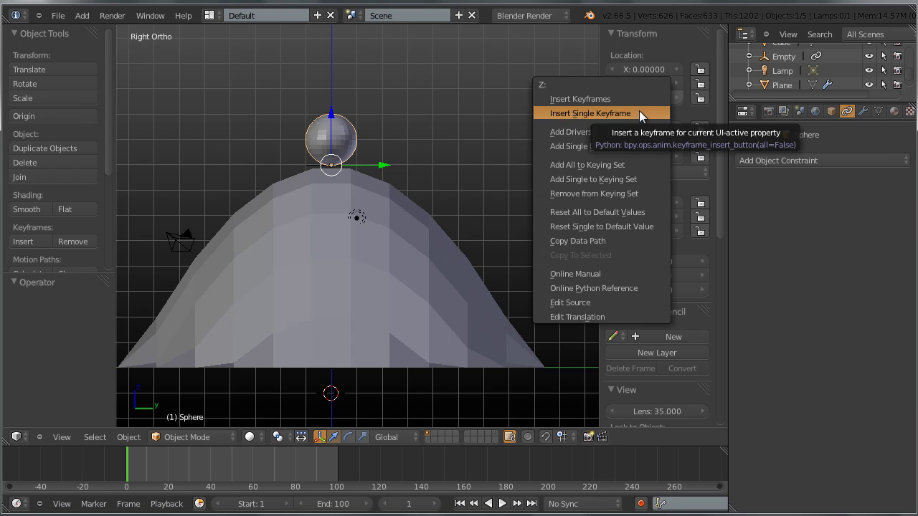
{"action": "left_click", "coordinate": [639, 113]}
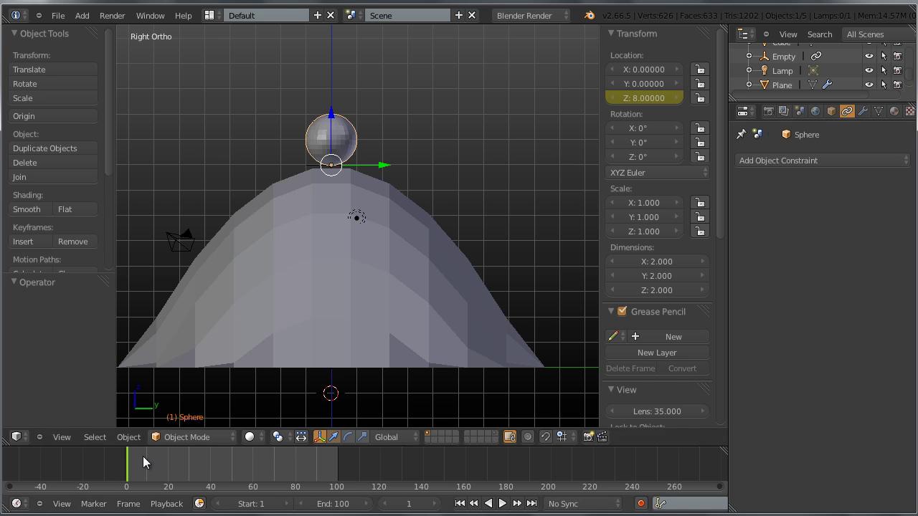
At frame 21, set the sphere's Z location to -8 and insert a single keyframe for it
{"action": "scroll", "coordinate": [359, 208], "scroll_direction": "down", "scroll_amount": 2}
{"action": "key", "text": "Up"}
{"action": "key", "text": "Up"}
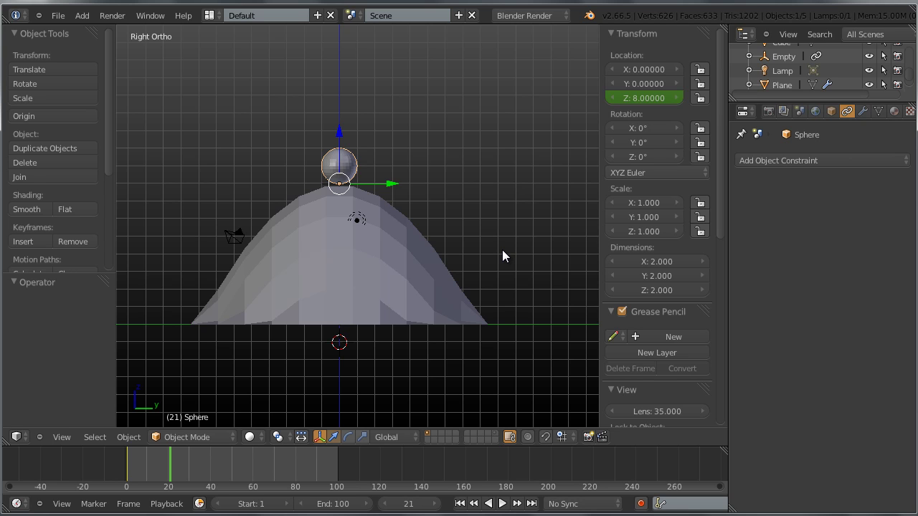
{"action": "left_click", "coordinate": [633, 99]}
{"action": "key", "text": "BackSpace"}
{"action": "key", "text": "BackSpace"}
{"action": "key", "text": "BackSpace"}
{"action": "type", "text": "-8"}
{"action": "key", "text": "Return"}
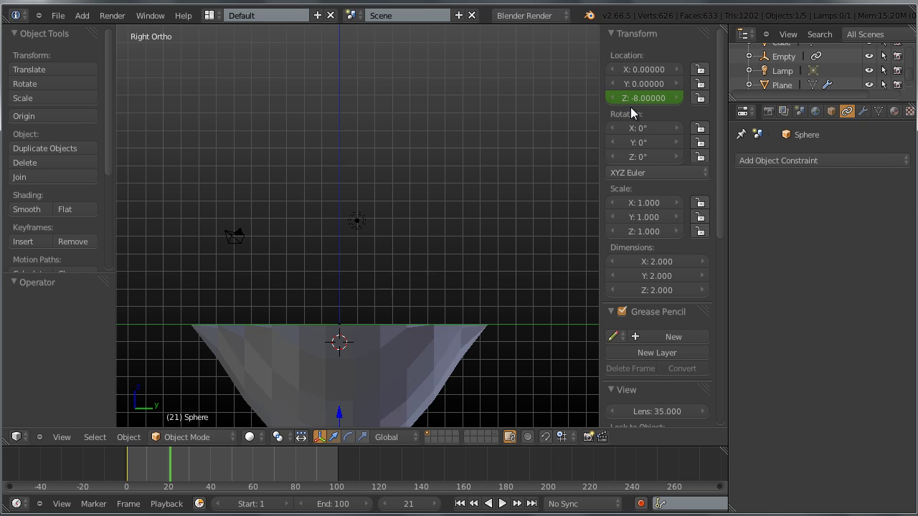
{"action": "scroll", "coordinate": [389, 208], "scroll_direction": "up", "scroll_amount": 5}
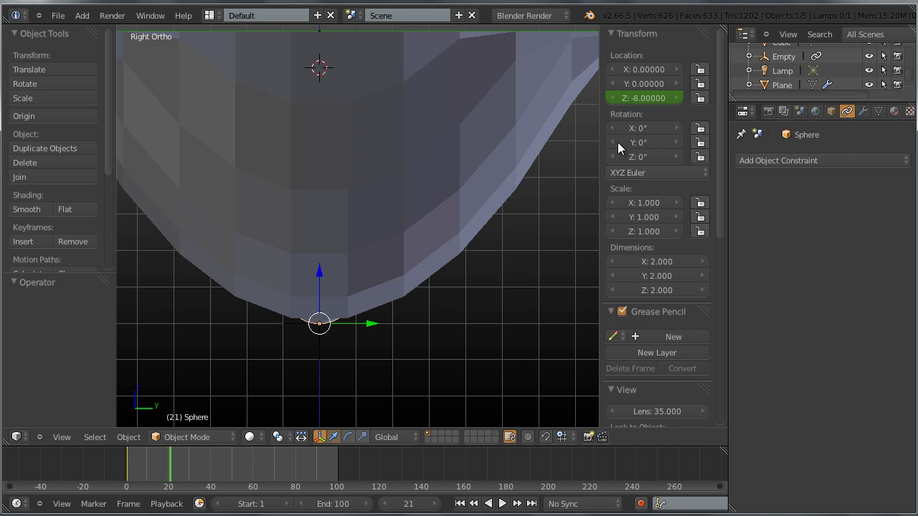
{"action": "right_click", "coordinate": [639, 98]}
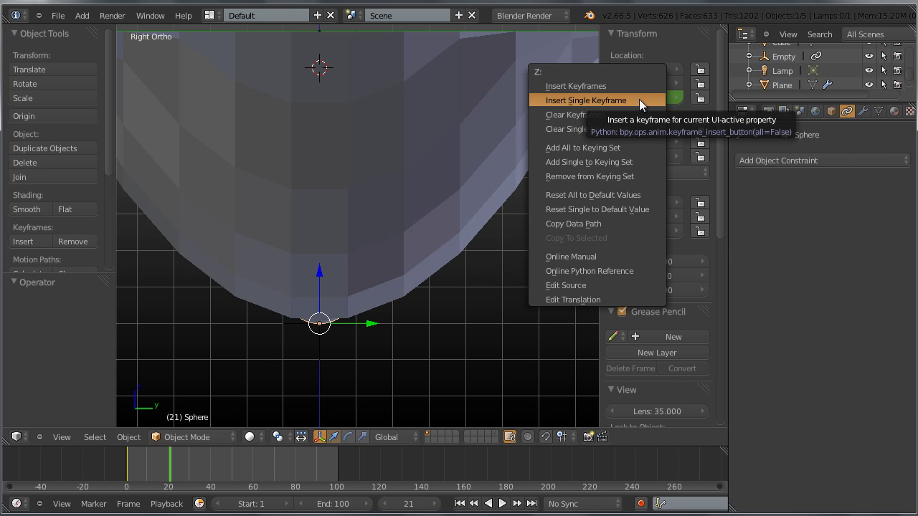
{"action": "left_click", "coordinate": [639, 99]}
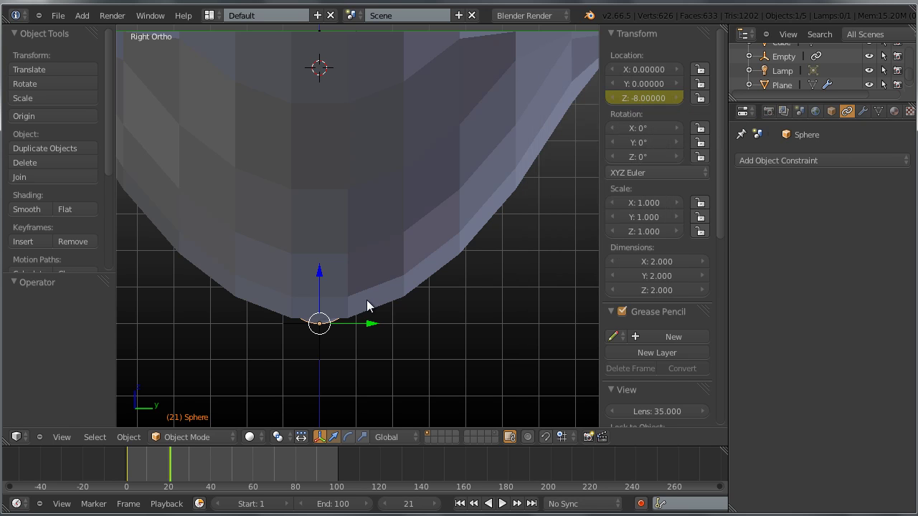
At frame 41, set the sphere's Z location to 7.8 and insert a single keyframe for it
{"action": "scroll", "coordinate": [411, 347], "scroll_direction": "down", "scroll_amount": 3}
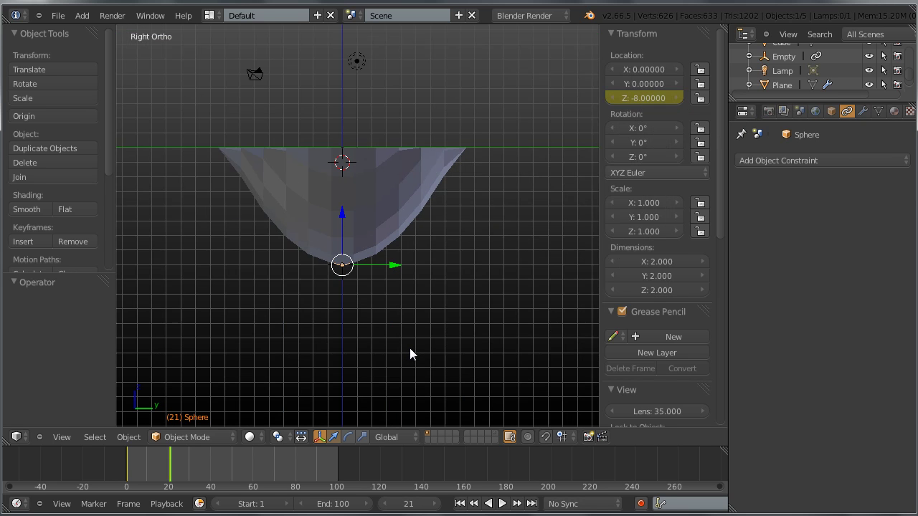
{"action": "key", "text": "Up"}
{"action": "key", "text": "Up"}
{"action": "left_click", "coordinate": [635, 98]}
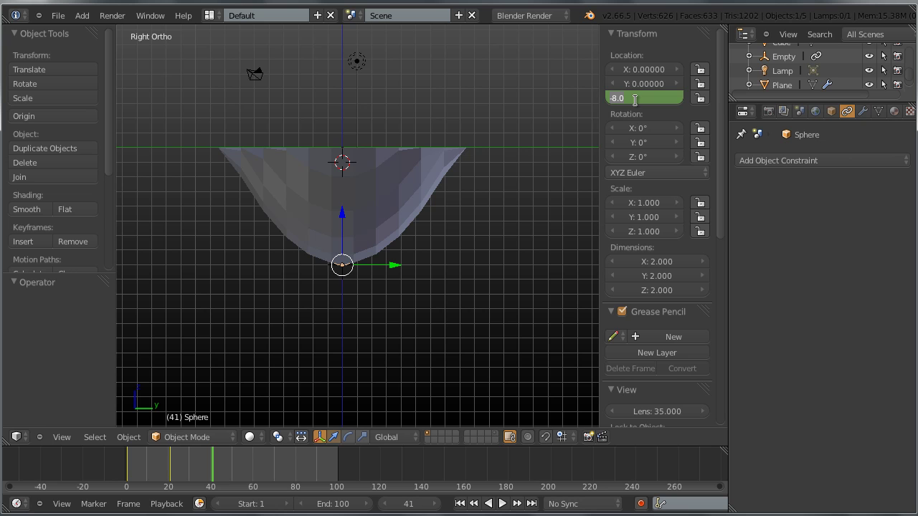
{"action": "type", "text": "7.8"}
{"action": "key", "text": "Return"}
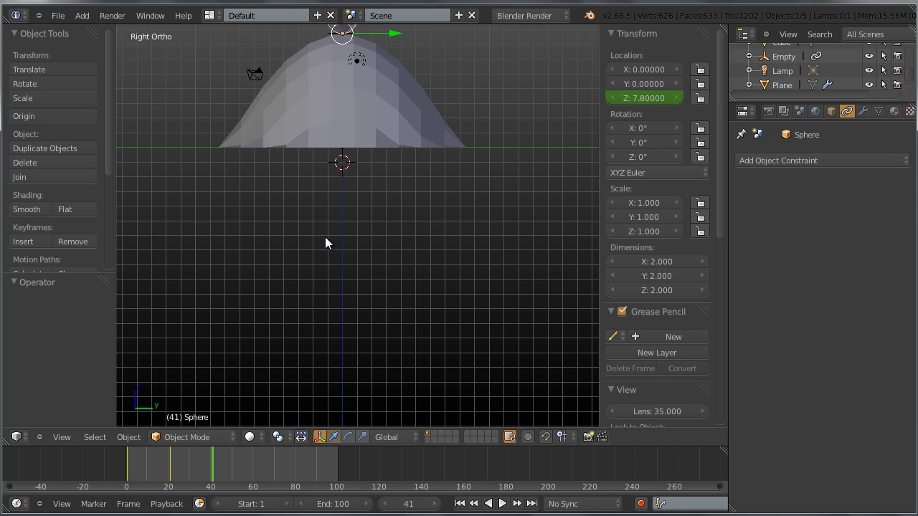
{"action": "middle_click_drag", "start_coordinate": [326, 242], "coordinate": [325, 342], "text": "shift"}
{"action": "right_click", "coordinate": [646, 98]}
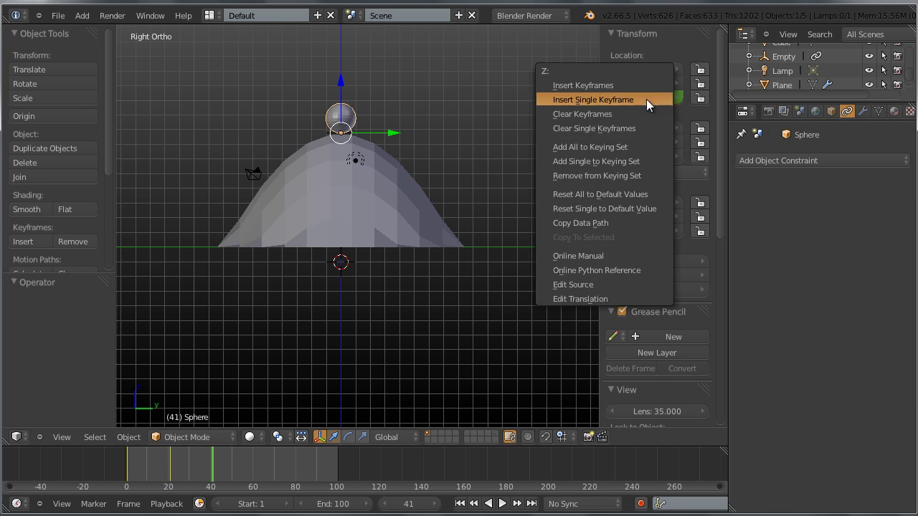
{"action": "left_click", "coordinate": [646, 99]}
Return to the early frames of the timeline and play back the first bounce
{"action": "left_click_drag", "start_coordinate": [215, 465], "coordinate": [140, 468]}
{"action": "key", "text": "alt+a"}
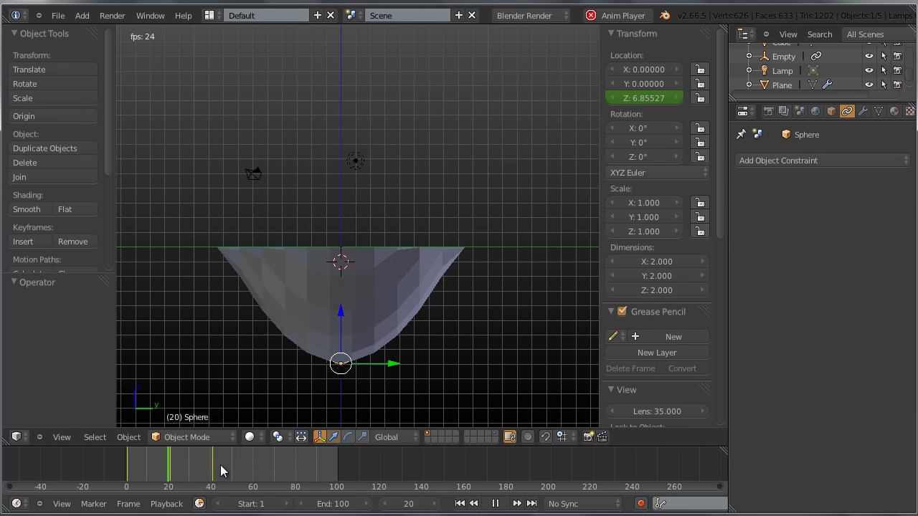
{"action": "key", "text": "alt+a"}
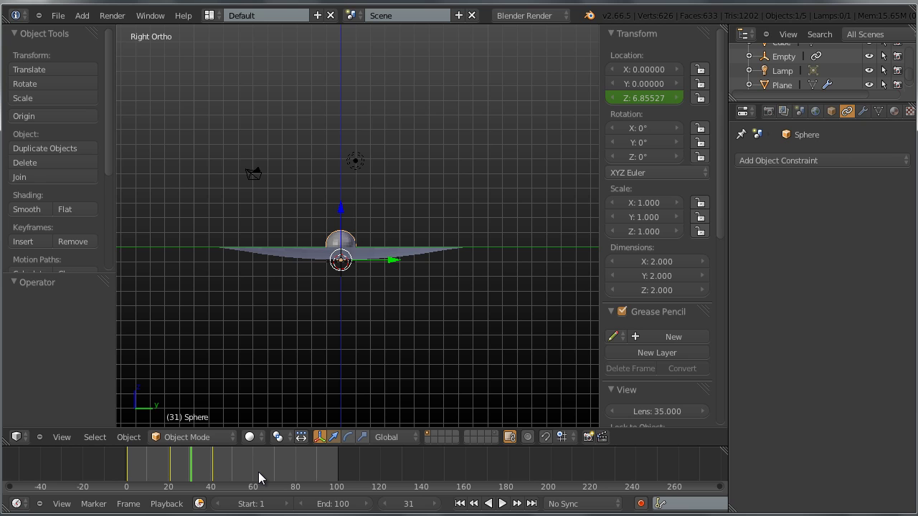
At frame 34, set the empty's Copy Location influence to 0 and insert a keyframe for it
{"action": "key", "text": "Right"}
{"action": "key", "text": "Right"}
{"action": "key", "text": "Right"}
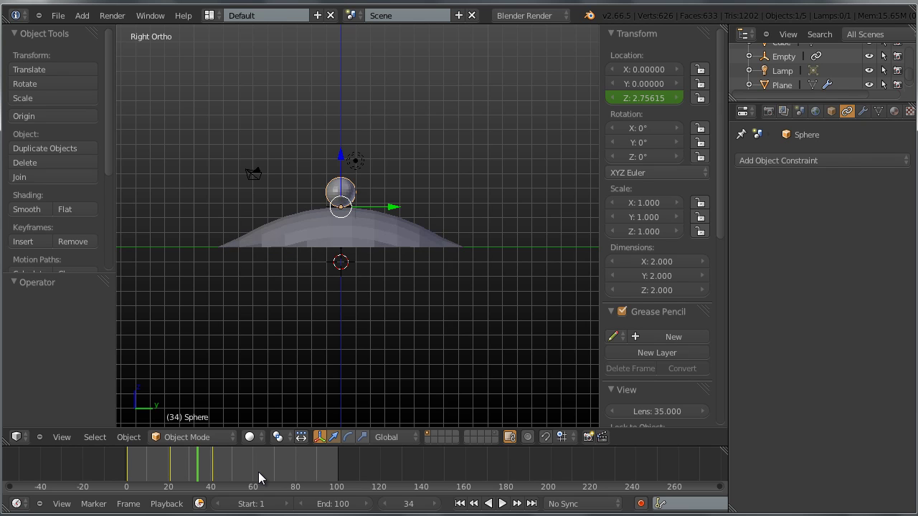
{"action": "scroll", "coordinate": [366, 224], "scroll_direction": "up", "scroll_amount": 3}
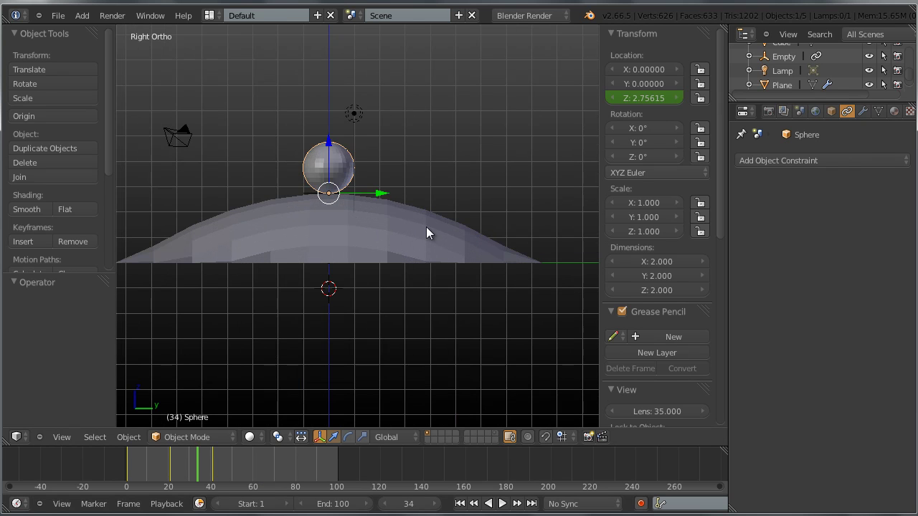
{"action": "scroll", "coordinate": [353, 214], "scroll_direction": "up", "scroll_amount": 2}
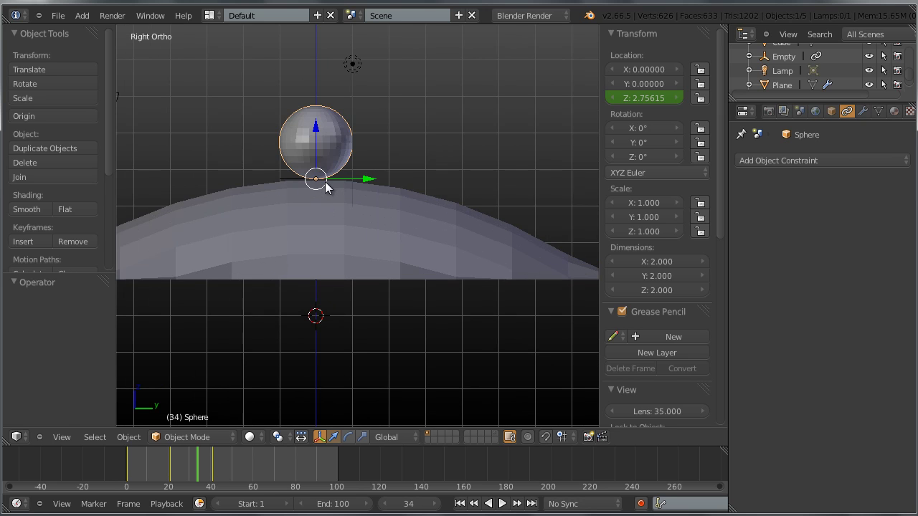
{"action": "scroll", "coordinate": [327, 184], "scroll_direction": "down", "scroll_amount": 2}
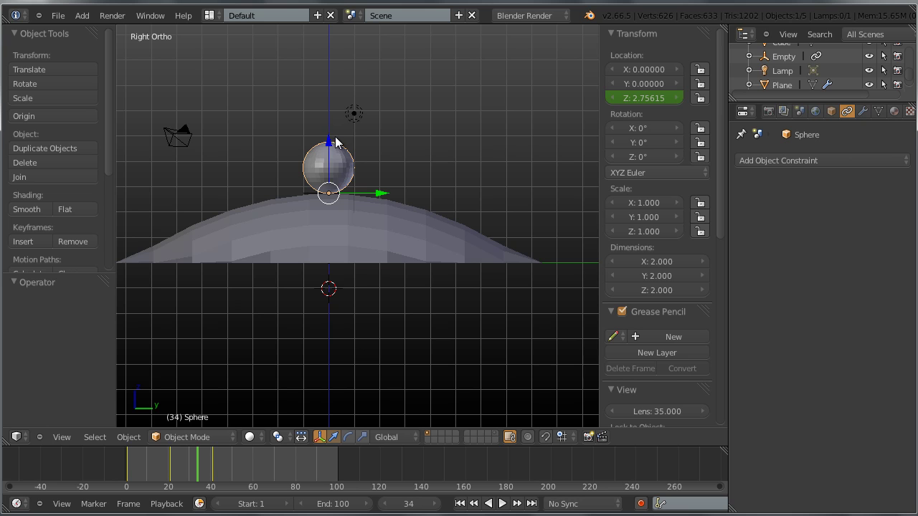
{"action": "scroll", "coordinate": [331, 193], "scroll_direction": "up", "scroll_amount": 2}
{"action": "middle_click_drag", "start_coordinate": [326, 195], "coordinate": [369, 215], "text": "shift"}
{"action": "scroll", "coordinate": [374, 198], "scroll_direction": "up", "scroll_amount": 2}
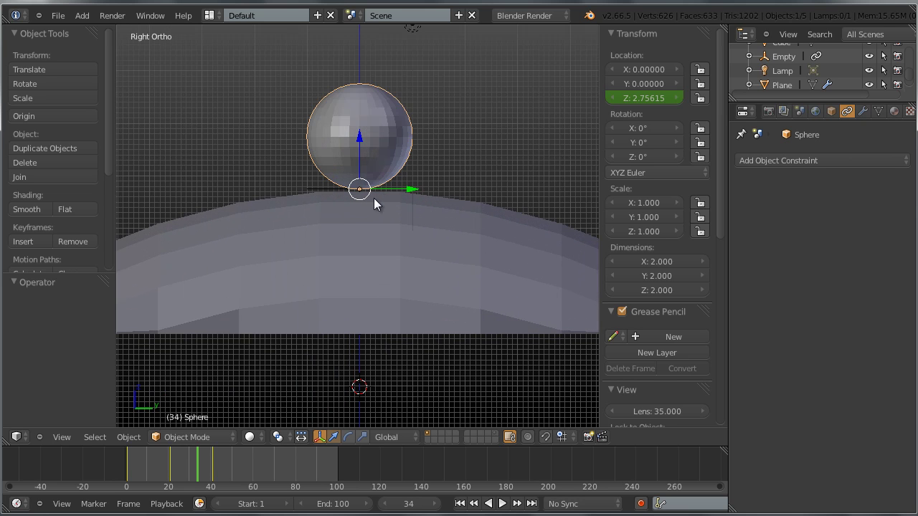
{"action": "right_click", "coordinate": [319, 187]}
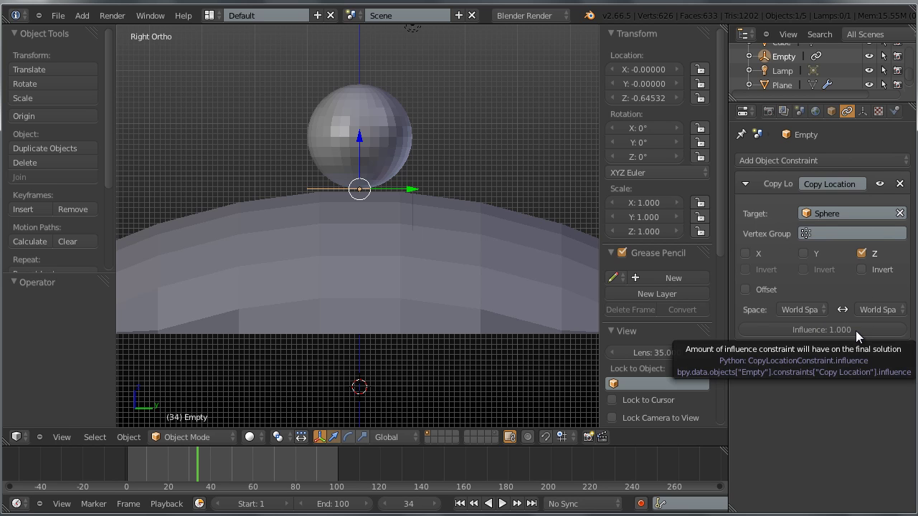
{"action": "left_click_drag", "start_coordinate": [855, 330], "coordinate": [704, 340]}
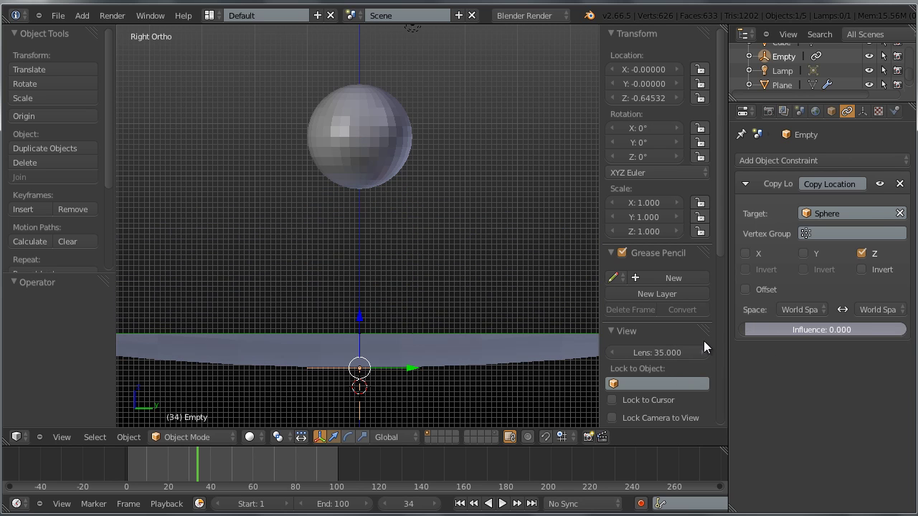
{"action": "right_click", "coordinate": [840, 333]}
{"action": "left_click", "coordinate": [839, 333]}
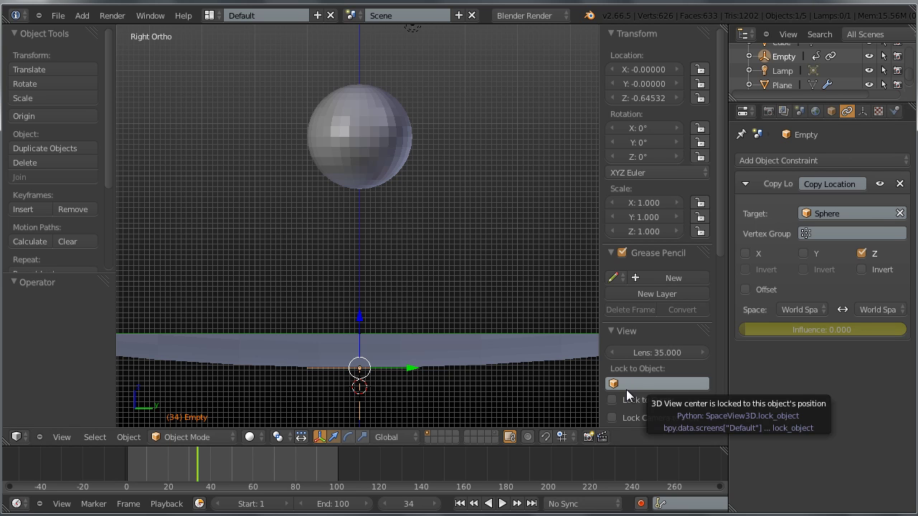
At frame 33, set the empty's Copy Location influence to 1 and insert a keyframe for it
{"action": "key", "text": "Left"}
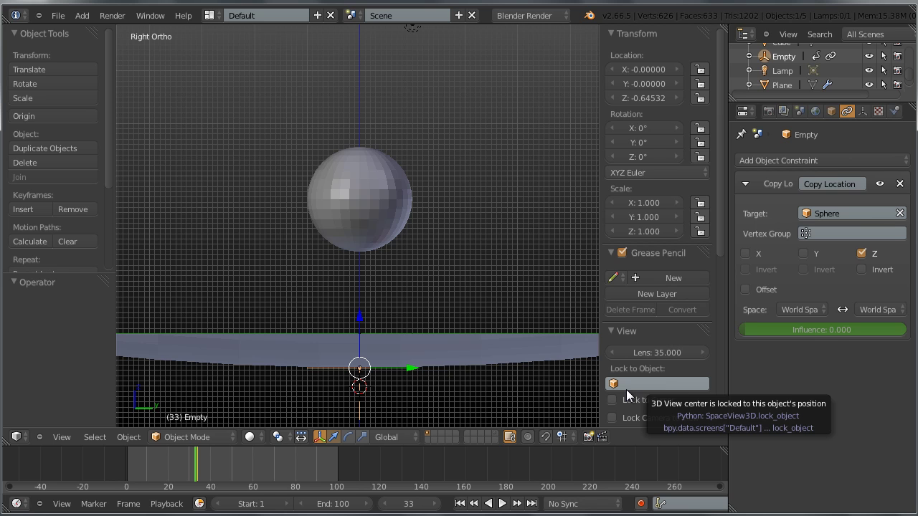
{"action": "left_click_drag", "start_coordinate": [742, 333], "coordinate": [902, 333]}
{"action": "right_click", "coordinate": [856, 331]}
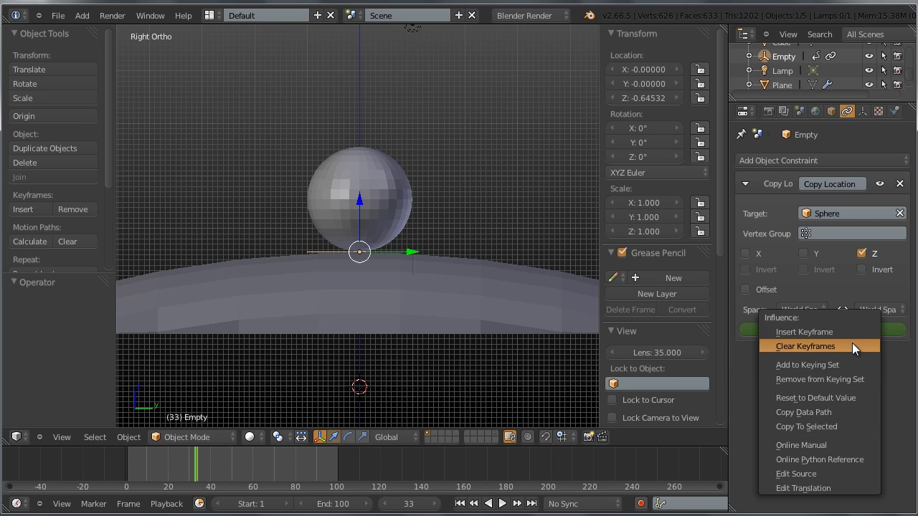
{"action": "left_click", "coordinate": [851, 334]}
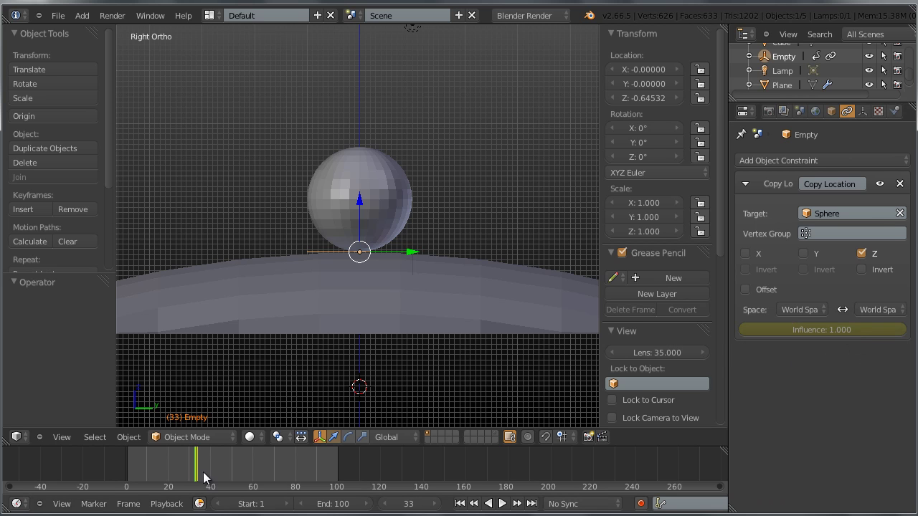
Check the ball's release from the plane, then insert a single keyframe for the empty's Z location at frame 33
{"action": "scroll", "coordinate": [267, 451], "scroll_direction": "down", "scroll_amount": 2}
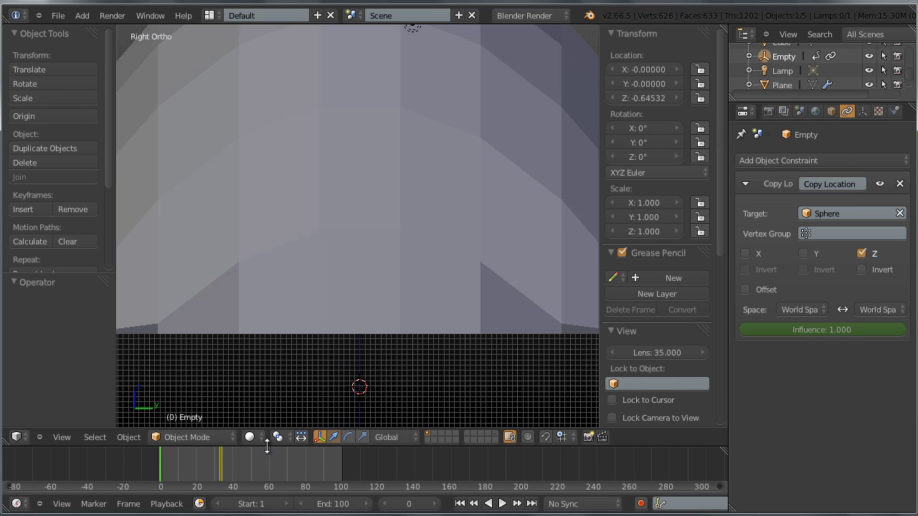
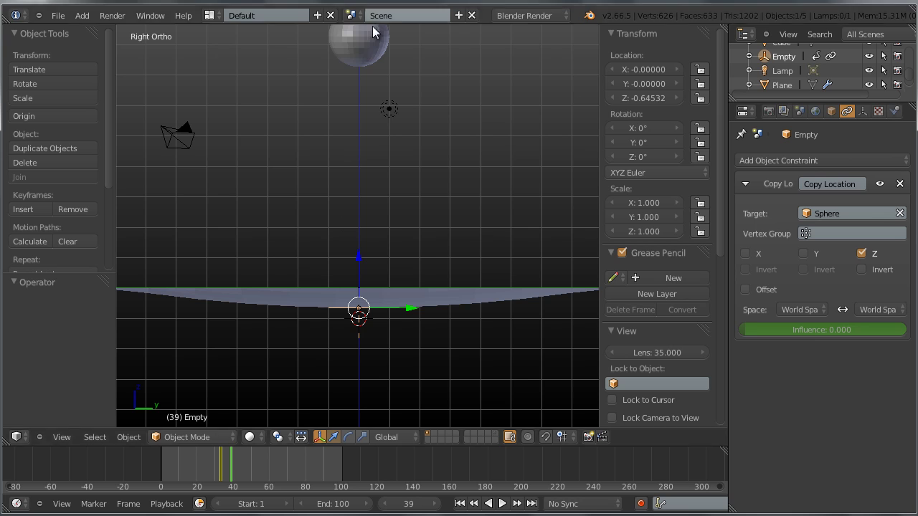
{"action": "scroll", "coordinate": [362, 118], "scroll_direction": "down", "scroll_amount": 2}
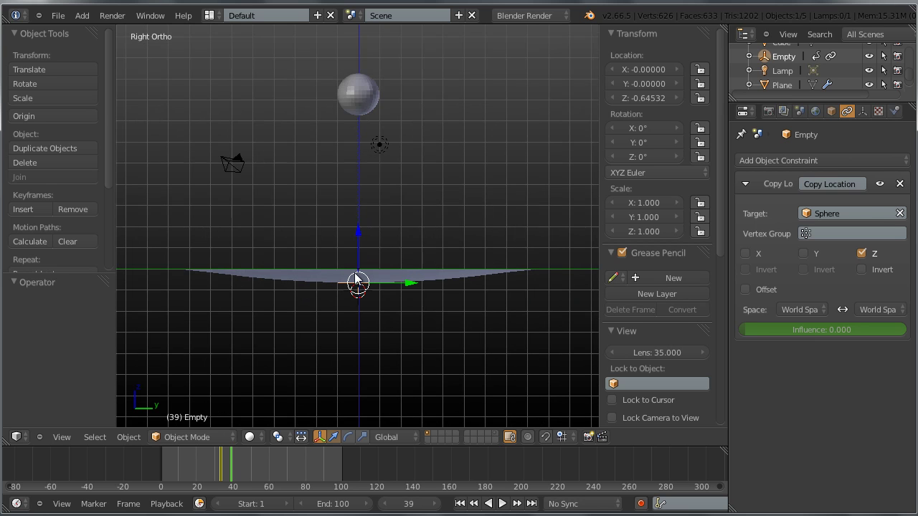
{"action": "key", "text": "Down"}
{"action": "scroll", "coordinate": [252, 443], "scroll_direction": "up", "scroll_amount": 4}
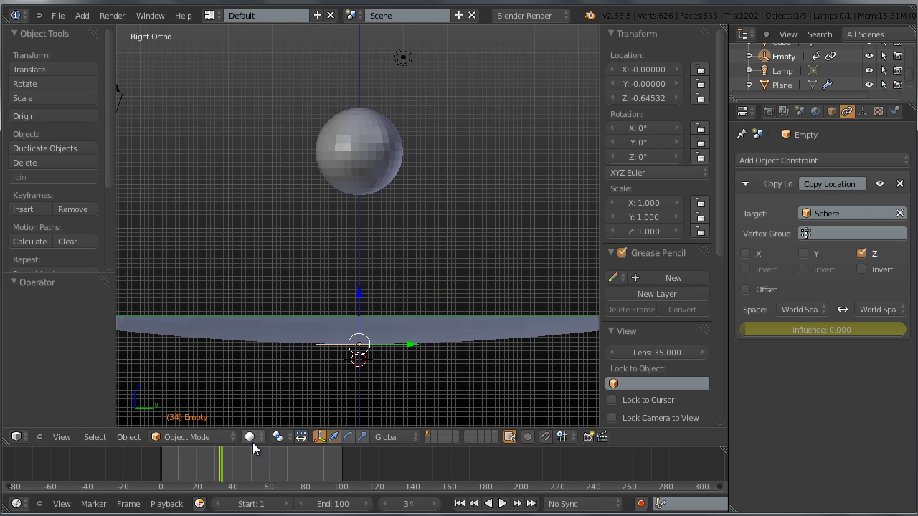
{"action": "key", "text": "Left"}
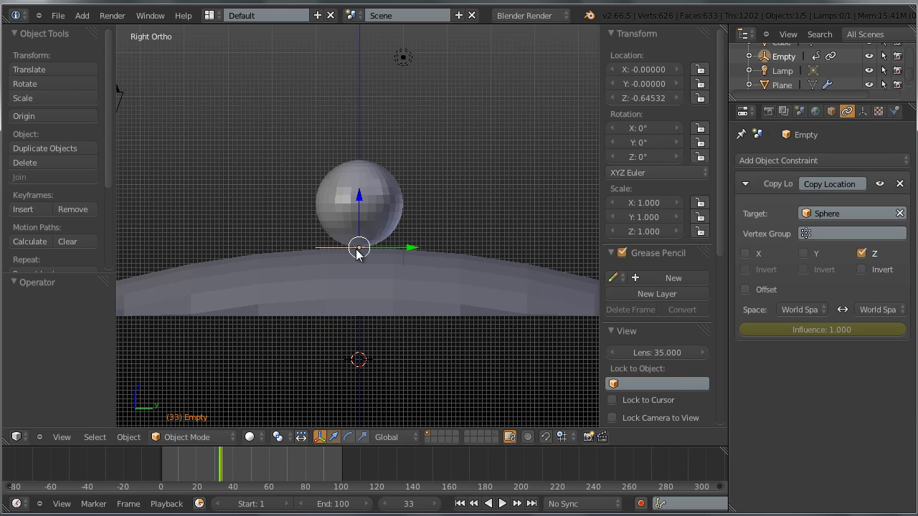
{"action": "right_click", "coordinate": [647, 96]}
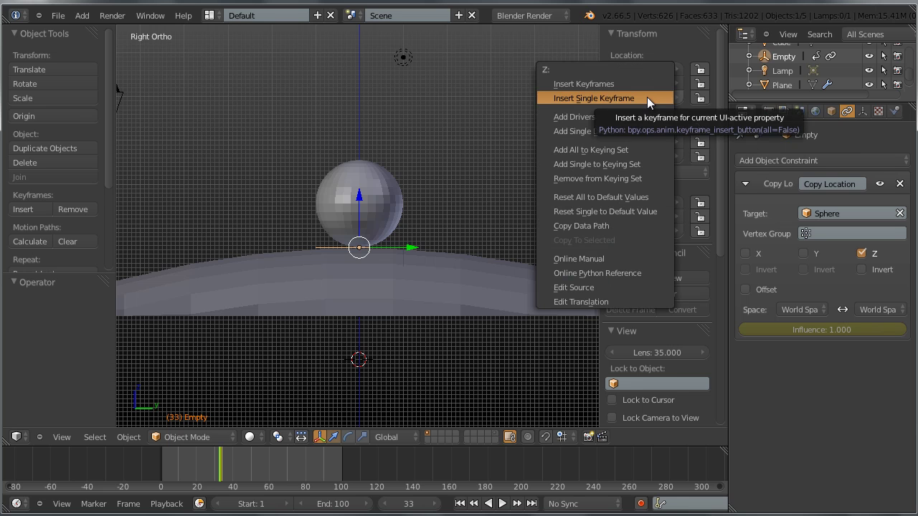
{"action": "left_click", "coordinate": [647, 97]}
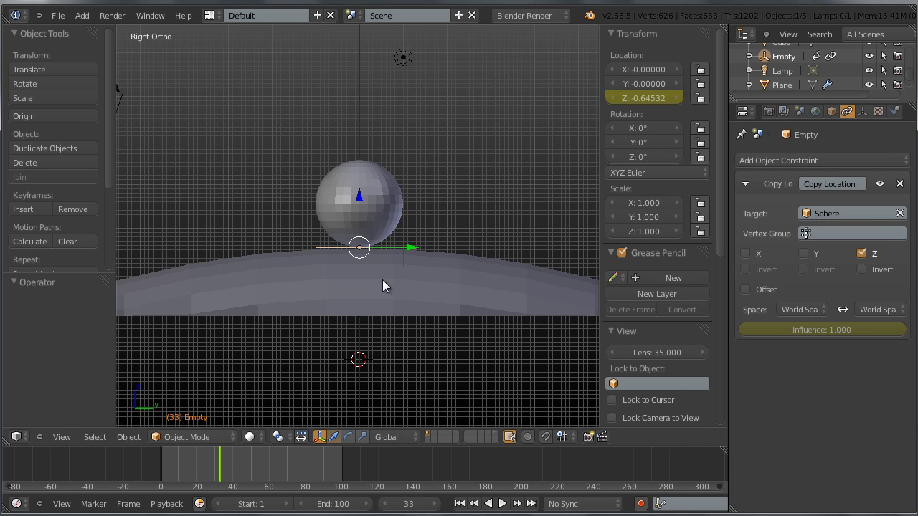
At frame 43, lower the empty to a Z location of about -1.53 and insert a keyframe for it
{"action": "key", "text": "Up"}
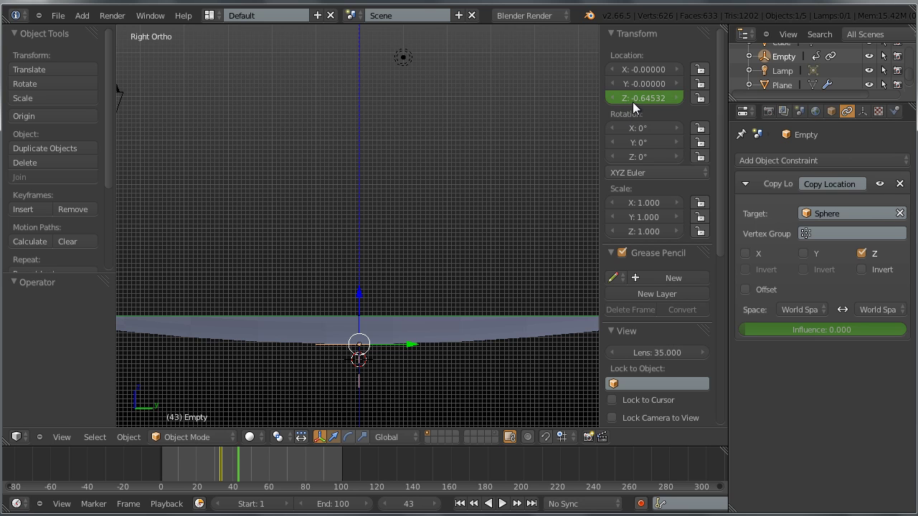
{"action": "left_click_drag", "start_coordinate": [359, 295], "coordinate": [369, 326]}
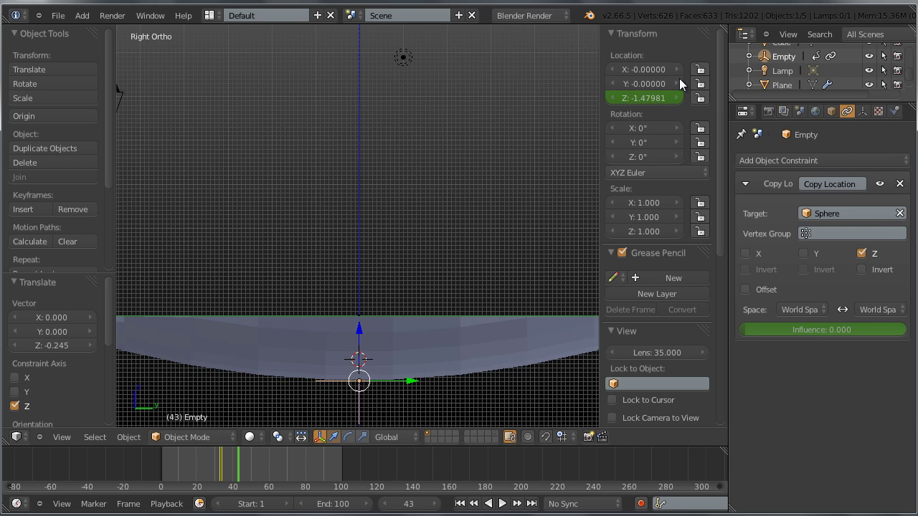
{"action": "right_click", "coordinate": [659, 98]}
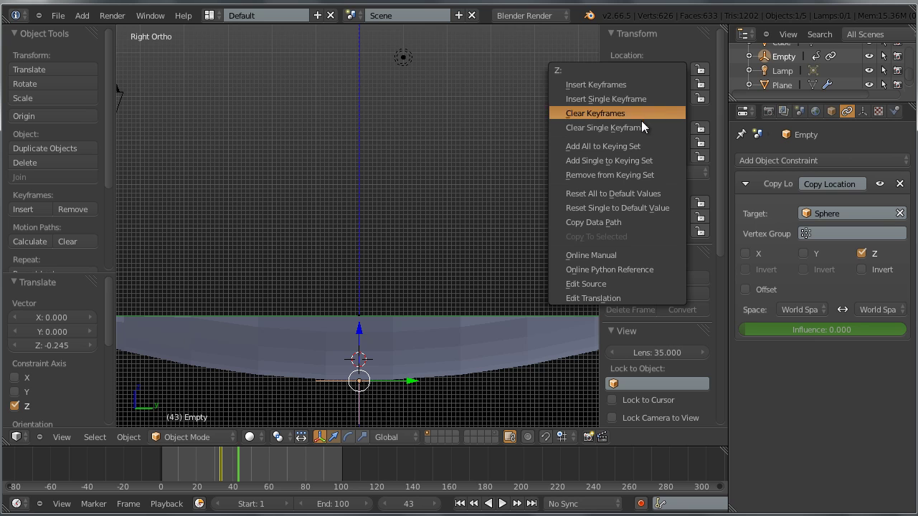
{"action": "left_click", "coordinate": [641, 114]}
{"action": "left_click_drag", "start_coordinate": [364, 340], "coordinate": [363, 342]}
{"action": "right_click", "coordinate": [661, 100]}
{"action": "left_click", "coordinate": [660, 101]}
{"action": "scroll", "coordinate": [403, 355], "scroll_direction": "down", "scroll_amount": 3}
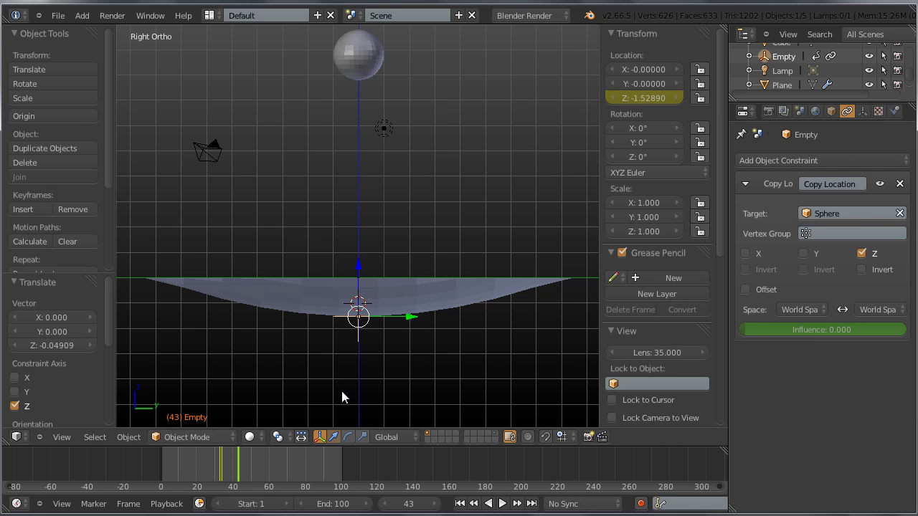
At frame 53, raise the empty to a Z location of about 1.21 and open a Graph Editor above the 3D view
{"action": "key", "text": "Up"}
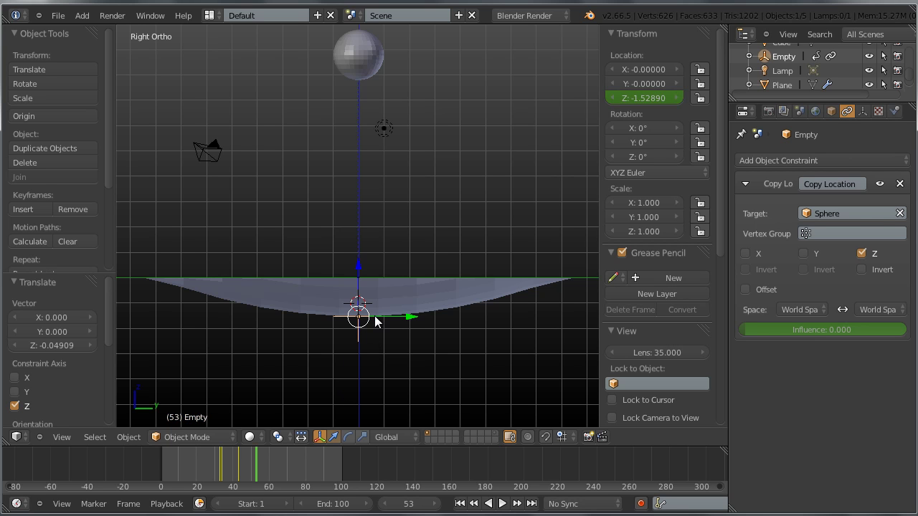
{"action": "left_click_drag", "start_coordinate": [360, 276], "coordinate": [367, 213]}
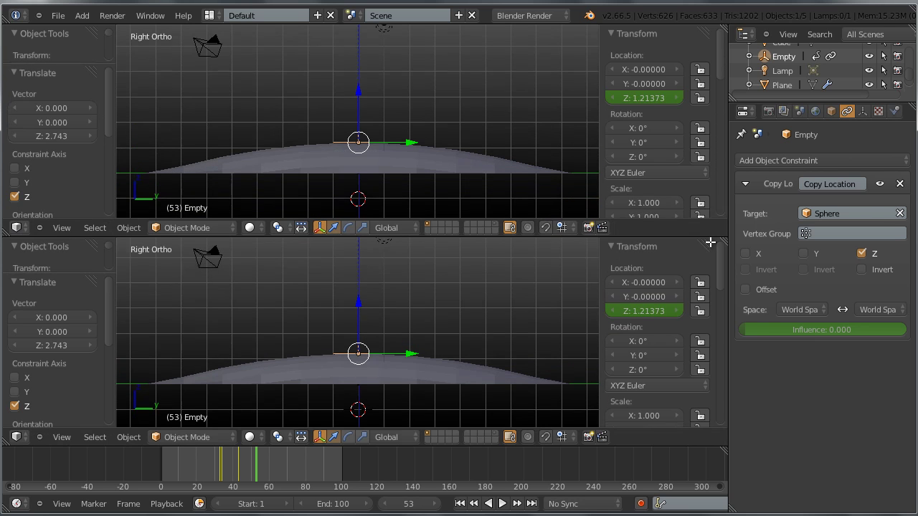
{"action": "left_click_drag", "start_coordinate": [26, 236], "coordinate": [26, 217]}
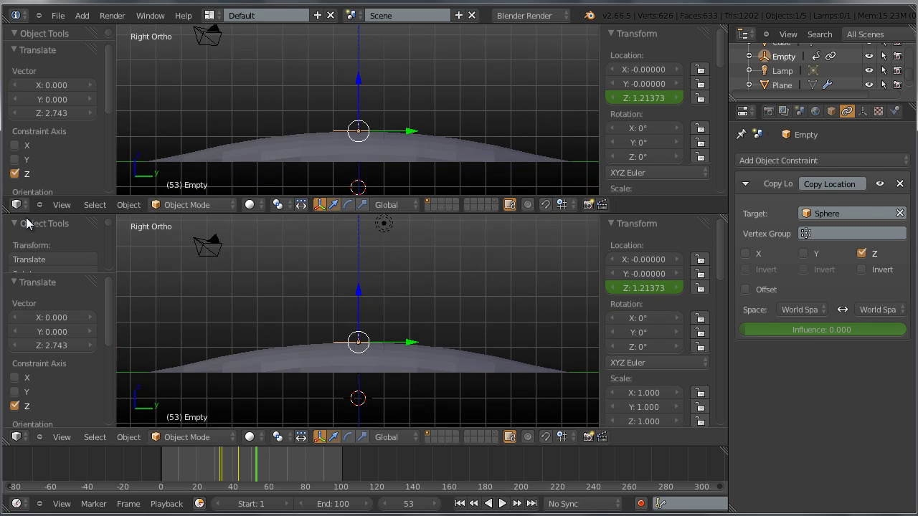
{"action": "left_click", "coordinate": [17, 436]}
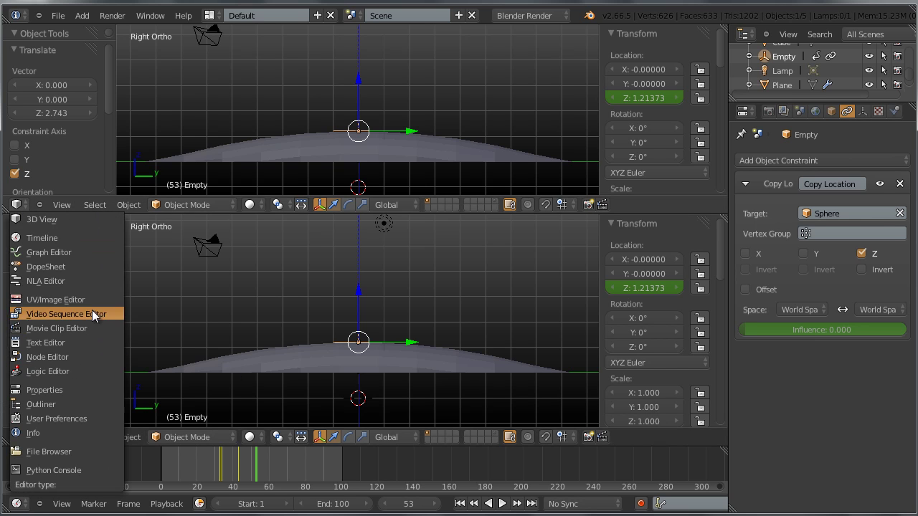
{"action": "left_click", "coordinate": [79, 252]}
{"action": "scroll", "coordinate": [217, 151], "scroll_direction": "up", "scroll_amount": 2}
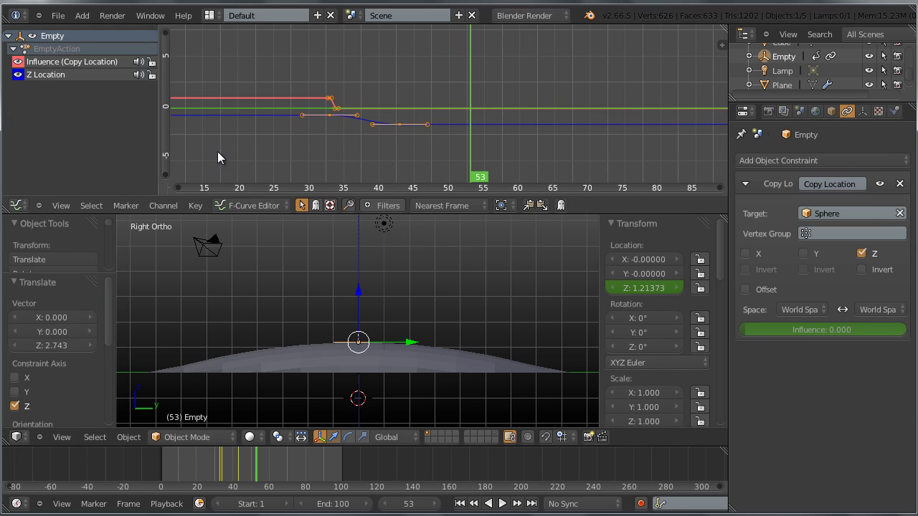
Duplicate the frame 33 keyframe of the empty's Z Location curve and snap the copy to the current frame, 53
{"action": "left_click", "coordinate": [86, 74]}
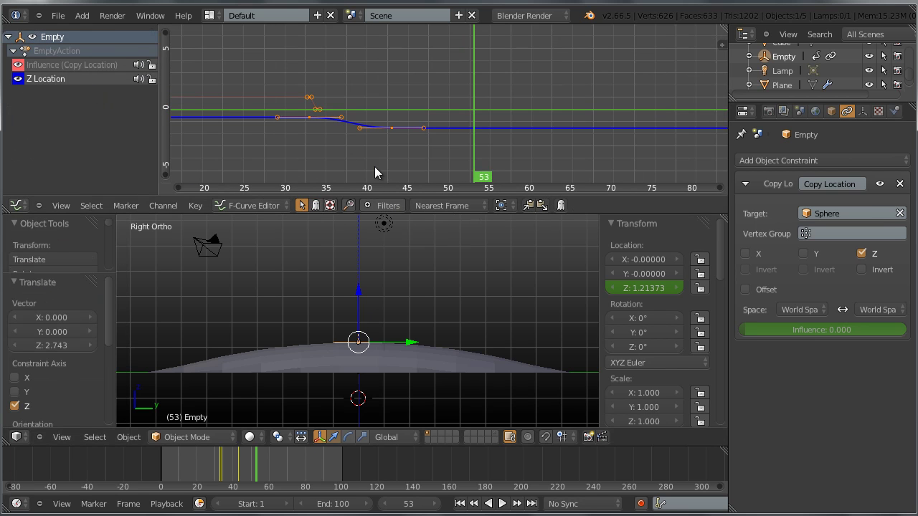
{"action": "scroll", "coordinate": [362, 348], "scroll_direction": "up", "scroll_amount": 1}
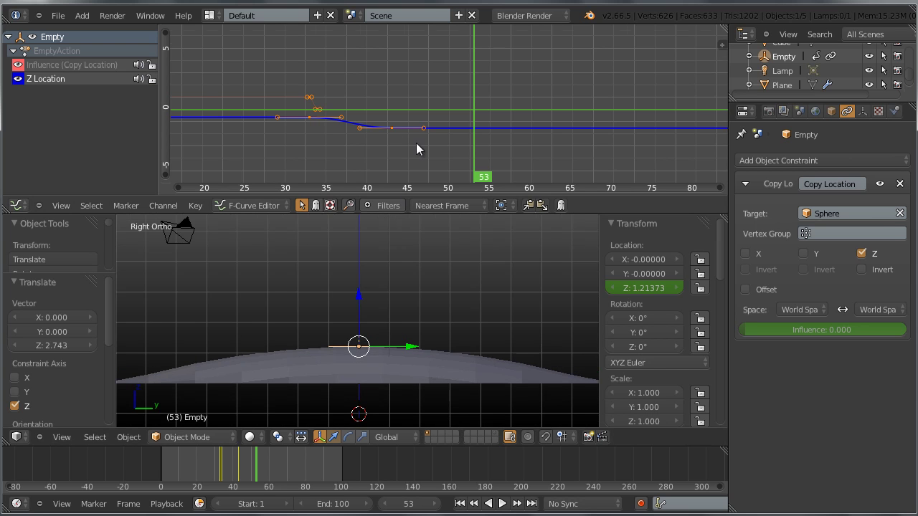
{"action": "scroll", "coordinate": [369, 146], "scroll_direction": "up", "scroll_amount": 1}
{"action": "left_click", "coordinate": [274, 121]}
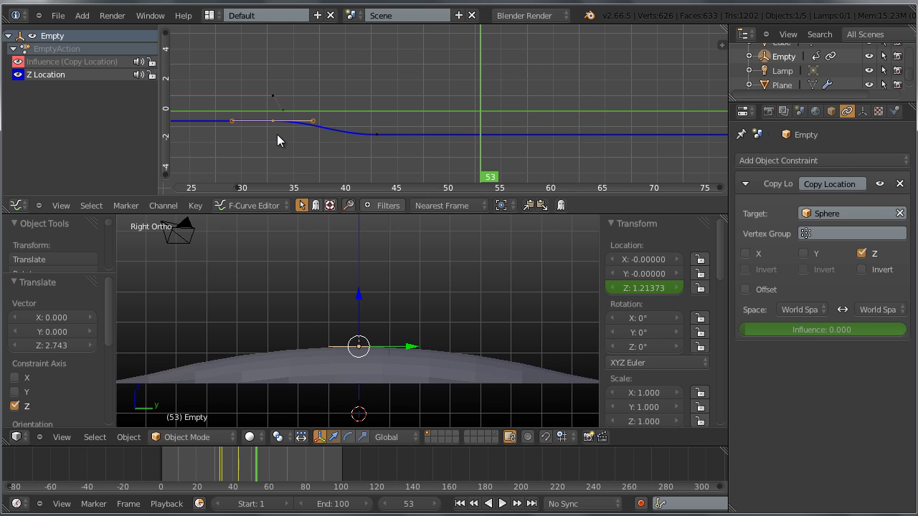
{"action": "key", "text": "shift+d"}
{"action": "left_click", "coordinate": [363, 130]}
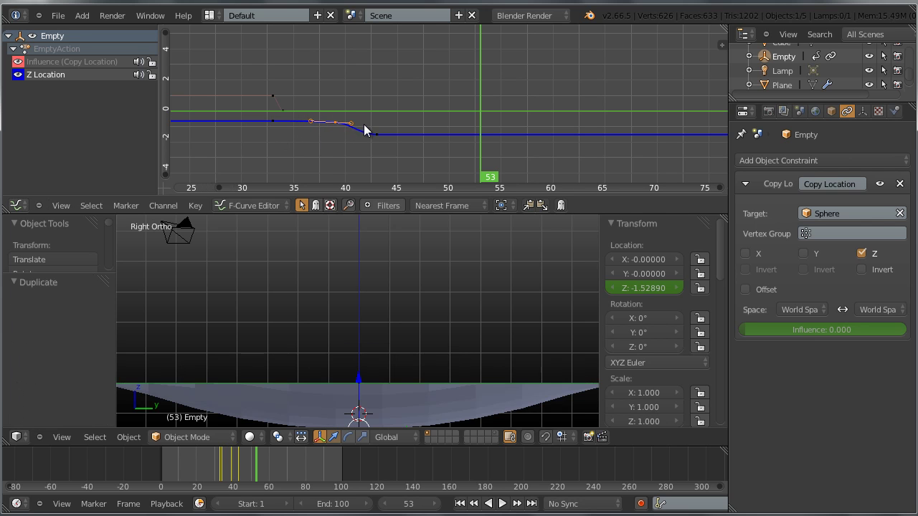
{"action": "key", "text": "shift+s"}
{"action": "left_click", "coordinate": [400, 125]}
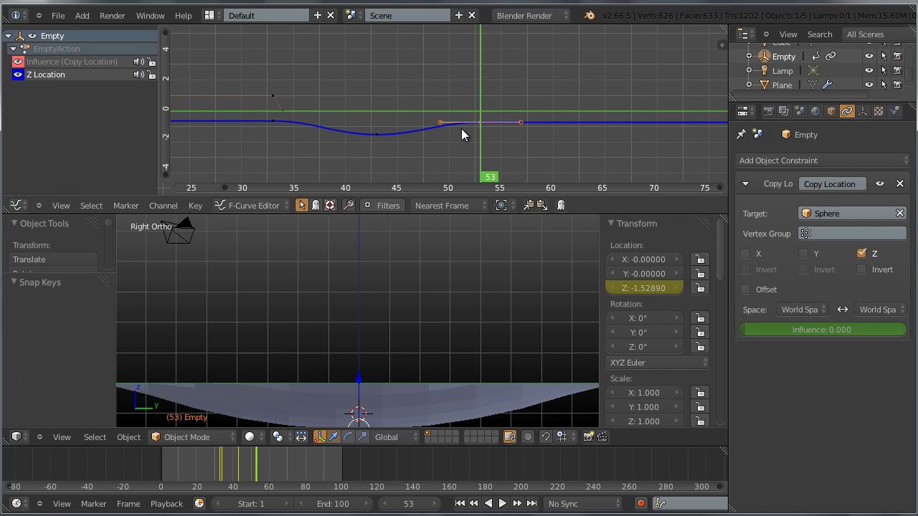
Enlarge the Graph Editor area above the 3D view and show a wider frame range of the curves
{"action": "scroll", "coordinate": [479, 140], "scroll_direction": "down", "scroll_amount": 1}
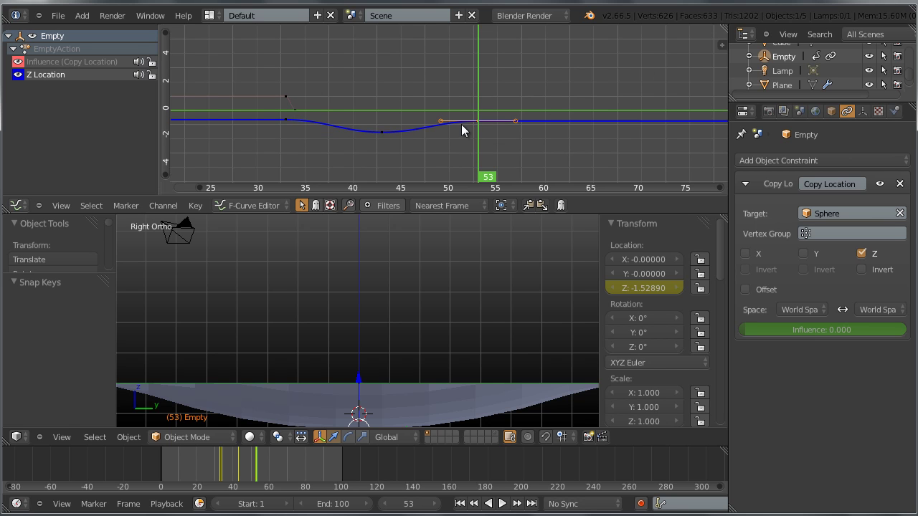
{"action": "scroll", "coordinate": [519, 153], "scroll_direction": "down", "scroll_amount": 2}
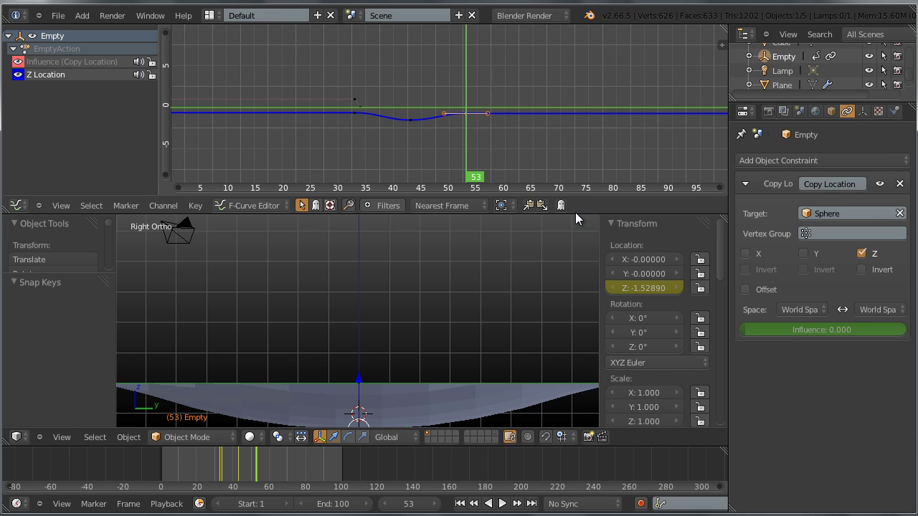
{"action": "left_click_drag", "start_coordinate": [575, 213], "coordinate": [574, 255]}
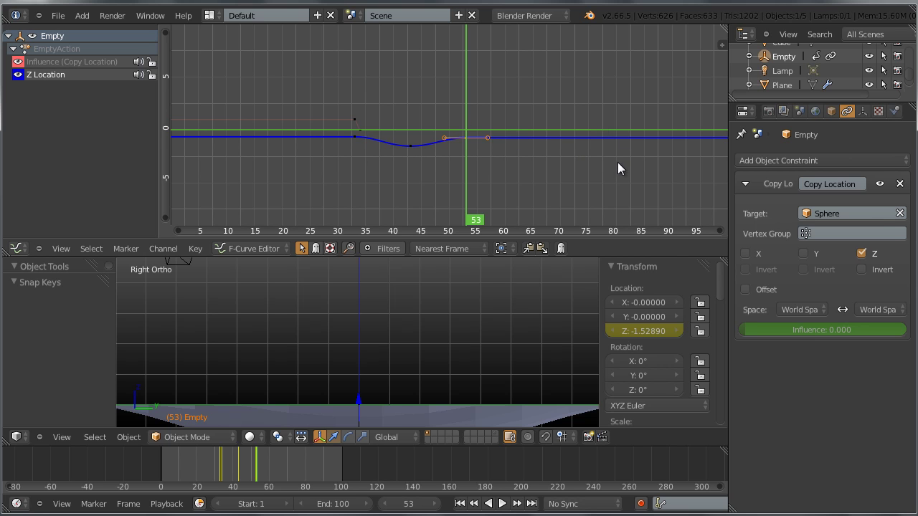
Add a Cycles modifier to the empty's Z Location curve in the Graph Editor
{"action": "scroll", "coordinate": [632, 168], "scroll_direction": "down", "scroll_amount": 2}
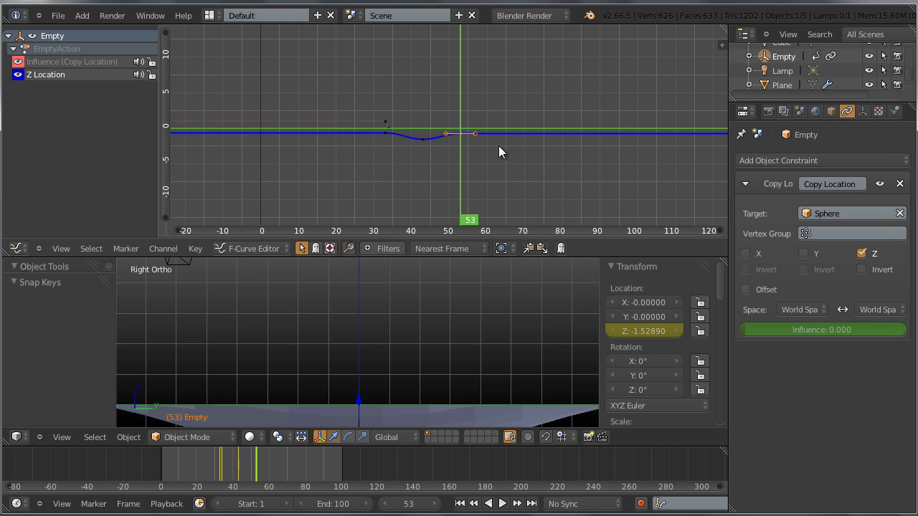
{"action": "key", "text": "n"}
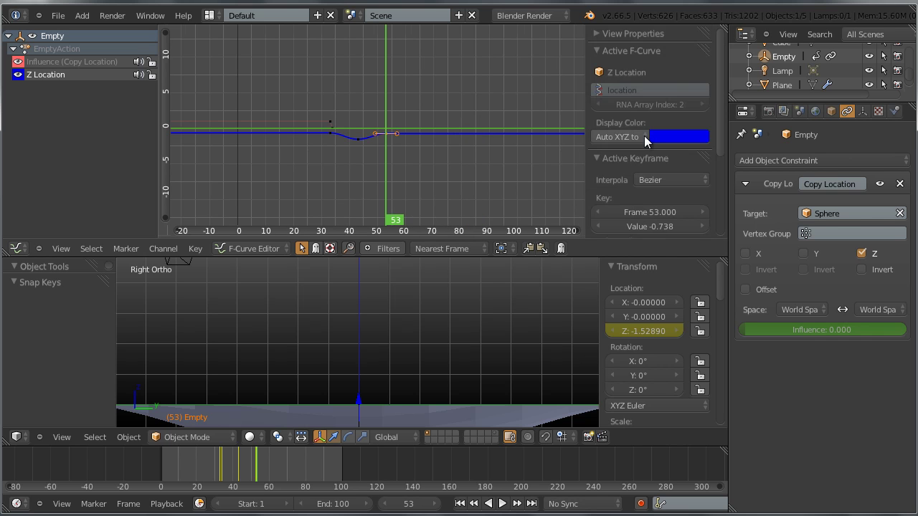
{"action": "scroll", "coordinate": [650, 214], "scroll_direction": "down", "scroll_amount": 5}
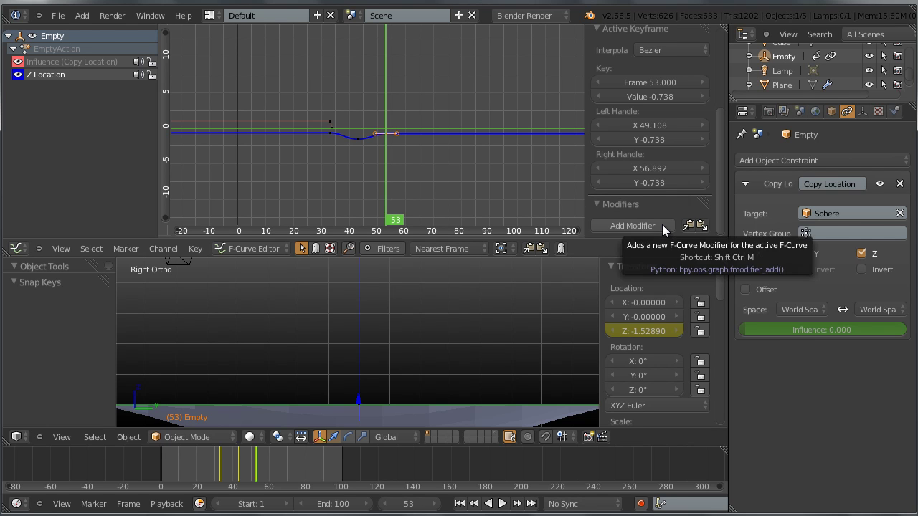
{"action": "left_click", "coordinate": [662, 225]}
{"action": "left_click", "coordinate": [651, 239]}
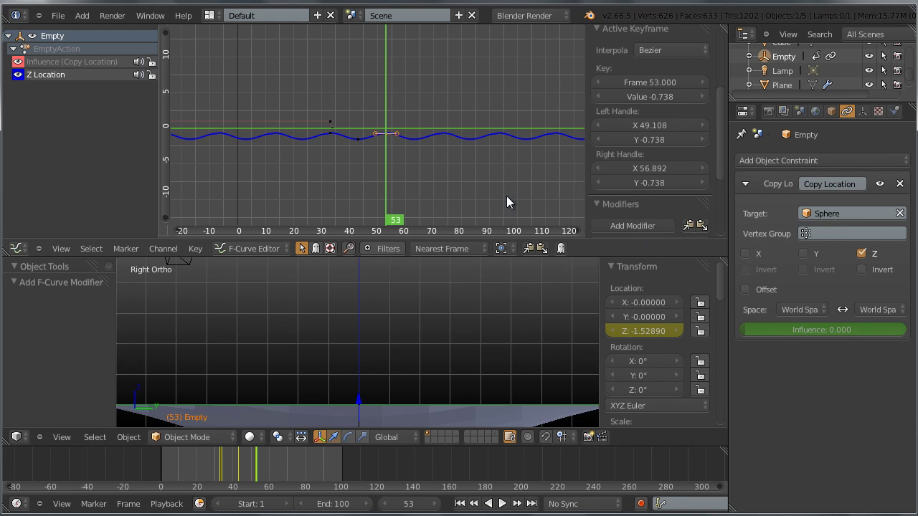
Play back the animation to review the repeating plane motion, then return to frame 33
{"action": "scroll", "coordinate": [446, 181], "scroll_direction": "up", "scroll_amount": 3}
{"action": "scroll", "coordinate": [403, 190], "scroll_direction": "down", "scroll_amount": 2}
{"action": "key", "text": "alt+a"}
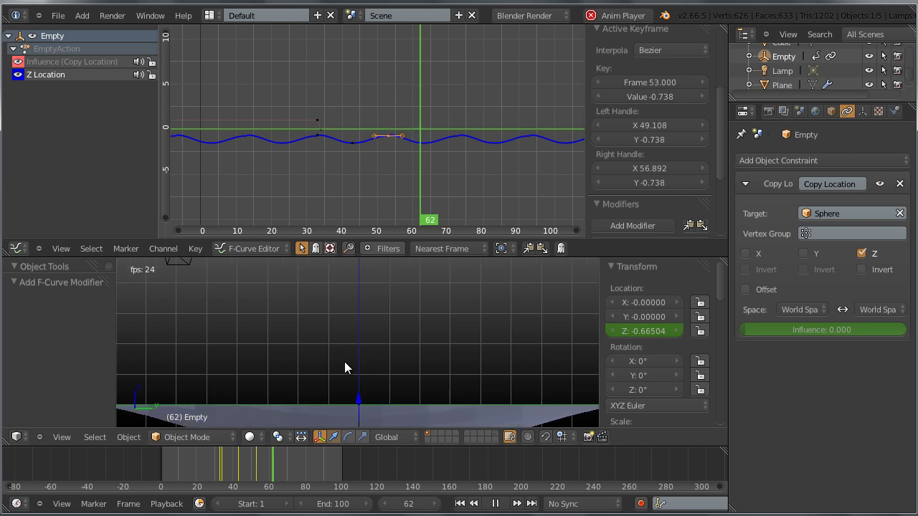
{"action": "scroll", "coordinate": [344, 361], "scroll_direction": "down", "scroll_amount": 3}
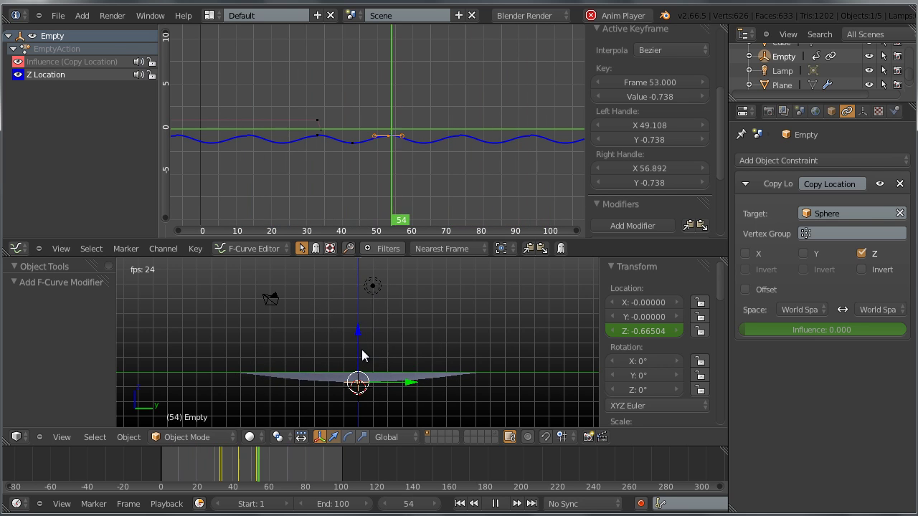
{"action": "key", "text": "alt+a"}
{"action": "middle_click_drag", "start_coordinate": [307, 191], "coordinate": [352, 180]}
{"action": "left_click_drag", "start_coordinate": [259, 472], "coordinate": [221, 474]}
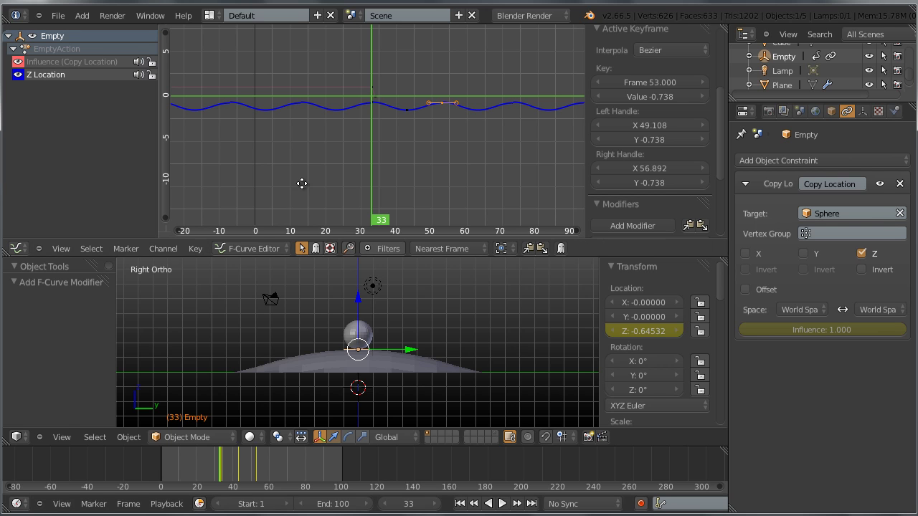
Mute the Cycles modifier on the Z Location curve
{"action": "scroll", "coordinate": [409, 172], "scroll_direction": "up", "scroll_amount": 4}
{"action": "middle_click_drag", "start_coordinate": [452, 149], "coordinate": [345, 136]}
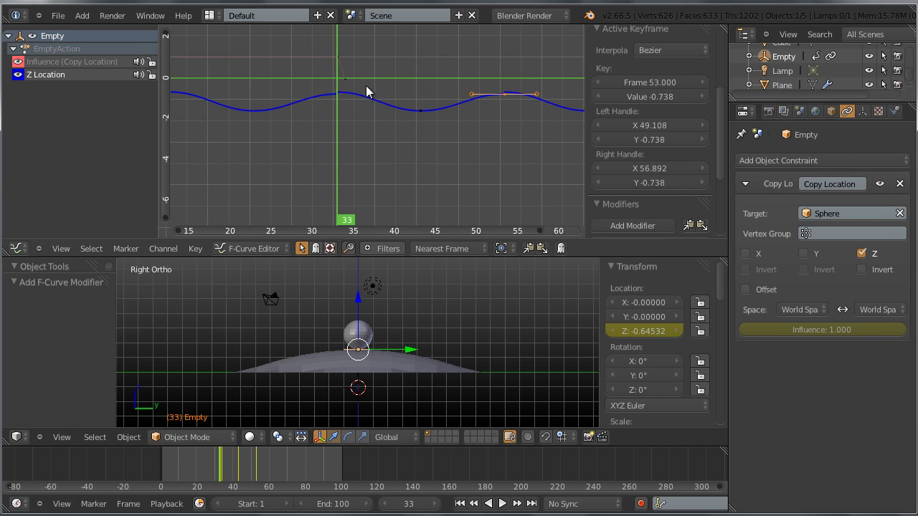
{"action": "left_click", "coordinate": [632, 225]}
{"action": "left_click", "coordinate": [632, 281]}
{"action": "scroll", "coordinate": [653, 179], "scroll_direction": "down", "scroll_amount": 3}
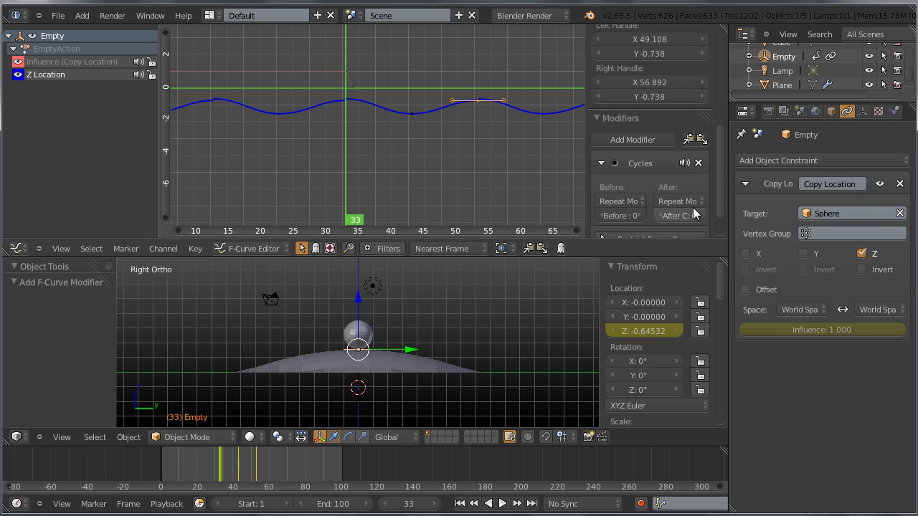
{"action": "scroll", "coordinate": [700, 223], "scroll_direction": "up", "scroll_amount": 4}
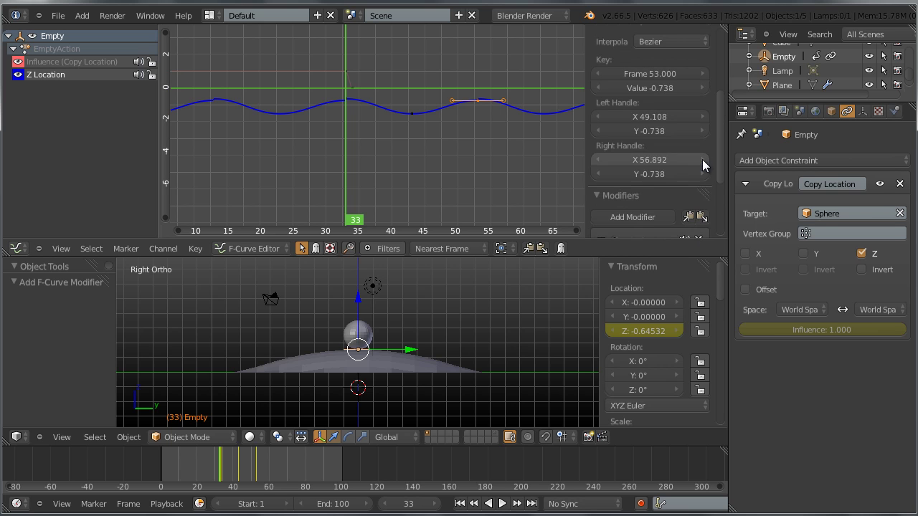
{"action": "scroll", "coordinate": [703, 221], "scroll_direction": "down", "scroll_amount": 2}
{"action": "scroll", "coordinate": [703, 221], "scroll_direction": "down", "scroll_amount": 1}
{"action": "left_click", "coordinate": [684, 155]}
Select the frame 33 and frame 53 keyframes of the Z Location curve and raise both vertically by about 1.62
{"action": "middle_click_drag", "start_coordinate": [464, 167], "coordinate": [312, 136]}
{"action": "key", "text": "n"}
{"action": "key", "text": "a"}
{"action": "scroll", "coordinate": [314, 139], "scroll_direction": "up", "scroll_amount": 2}
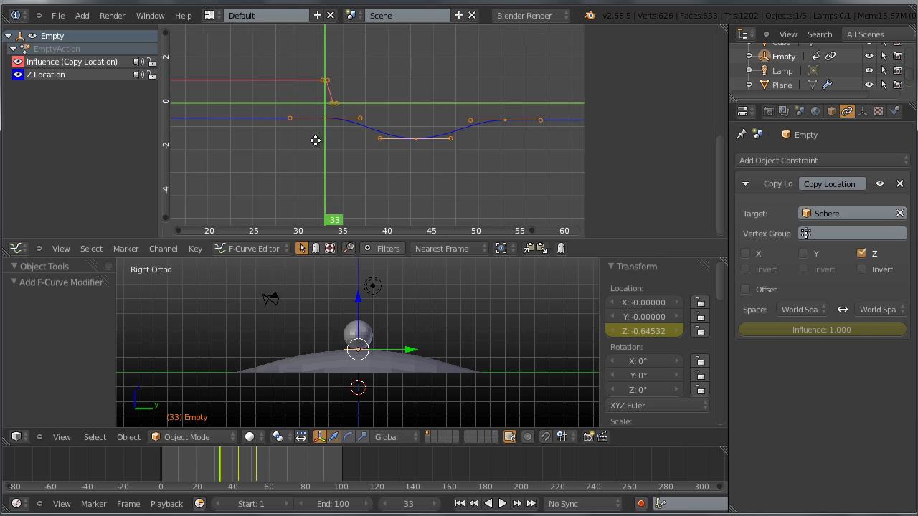
{"action": "left_click", "coordinate": [328, 118]}
{"action": "left_click", "coordinate": [506, 120], "text": "shift"}
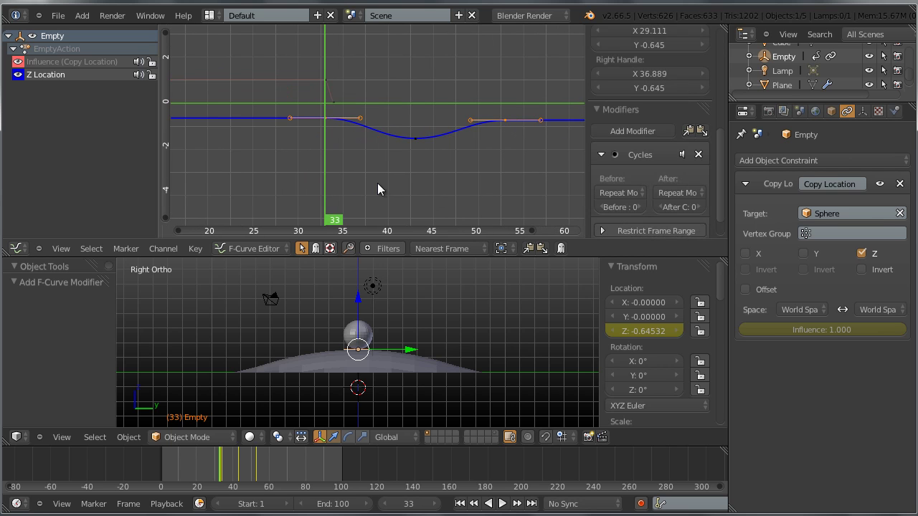
{"action": "key", "text": "g"}
{"action": "key", "text": "y"}
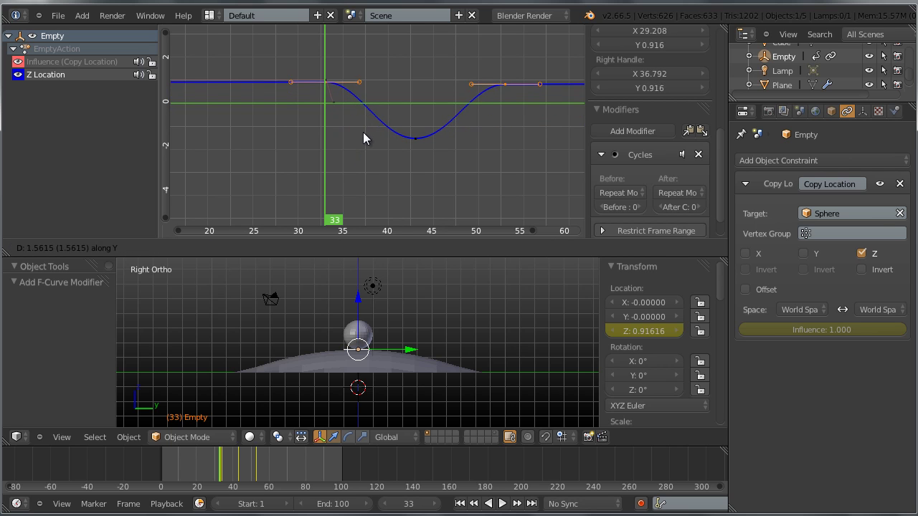
{"action": "left_click", "coordinate": [361, 140]}
Preview the animation with the raised keyframes and re-enable the Cycles modifier on the Z Location curve
{"action": "key", "text": "alt+a"}
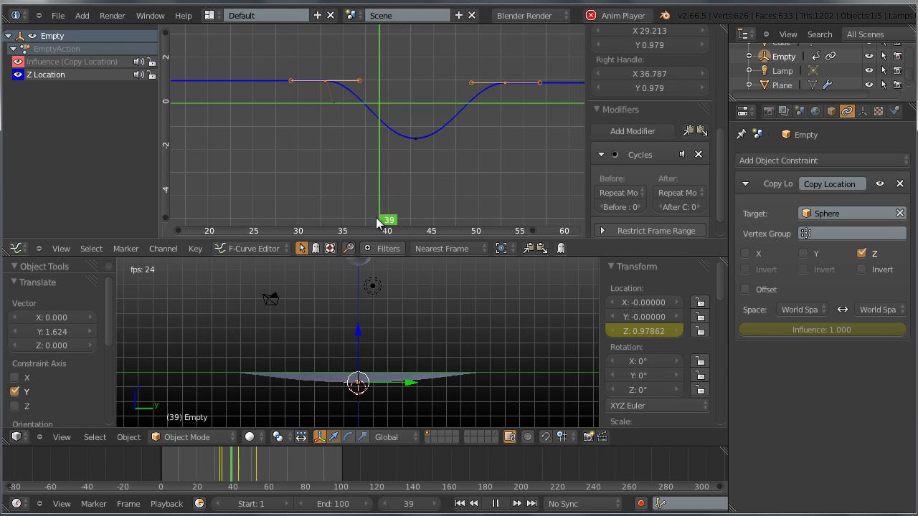
{"action": "key", "text": "alt+a"}
{"action": "scroll", "coordinate": [676, 193], "scroll_direction": "down", "scroll_amount": 1}
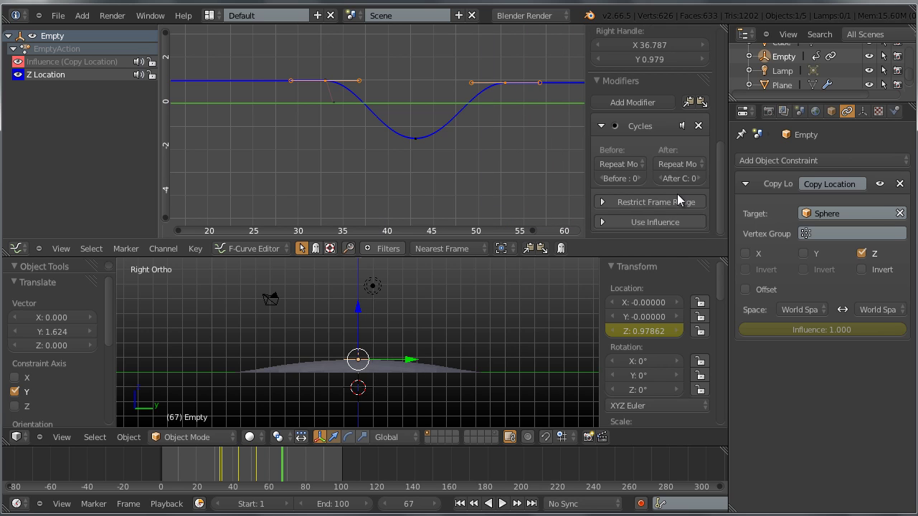
{"action": "left_click", "coordinate": [684, 126]}
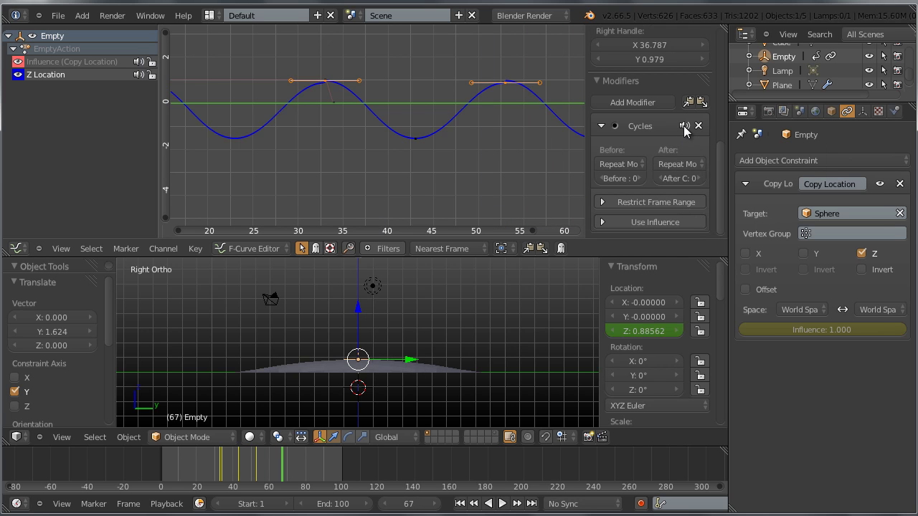
Play back the animation with the cycling curve, examining the plane's wobble in perspective and from the right view
{"action": "key", "text": "alt+a"}
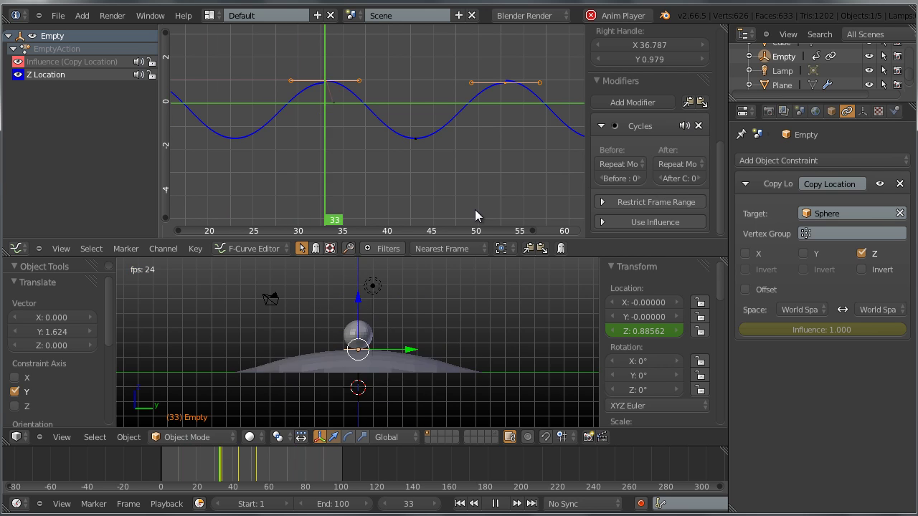
{"action": "middle_click_drag", "start_coordinate": [459, 316], "coordinate": [426, 373]}
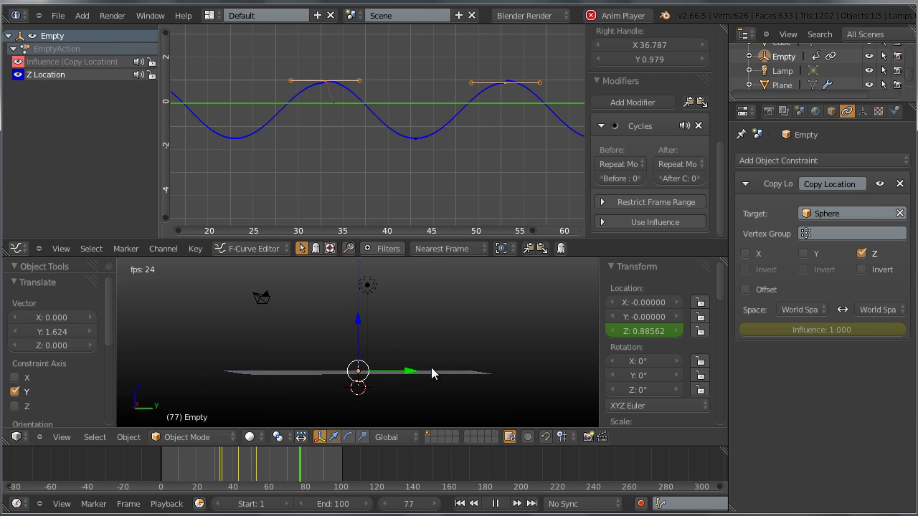
{"action": "key", "text": "KP_3"}
{"action": "key", "text": "alt+a"}
{"action": "scroll", "coordinate": [390, 383], "scroll_direction": "up", "scroll_amount": 2}
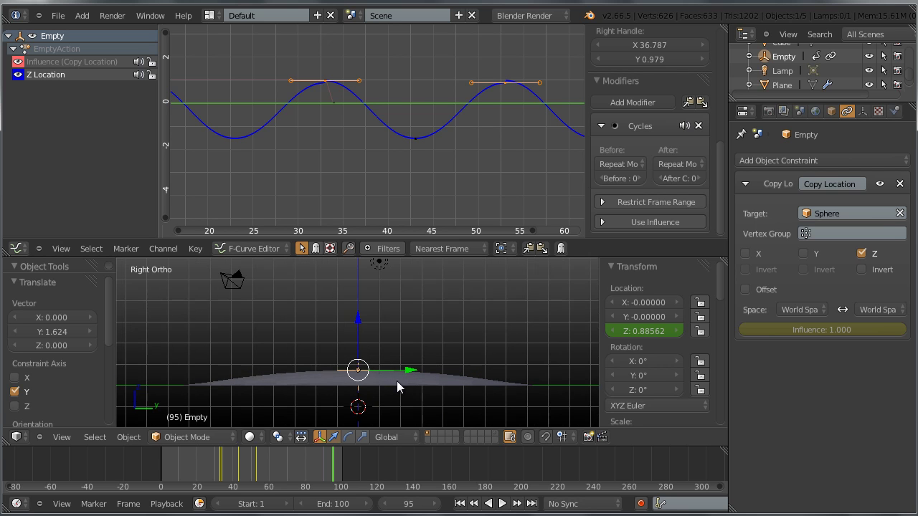
Add an Envelope modifier below the Cycles modifier on the Z Location curve
{"action": "scroll", "coordinate": [371, 269], "scroll_direction": "up", "scroll_amount": 1}
{"action": "scroll", "coordinate": [391, 158], "scroll_direction": "down", "scroll_amount": 1}
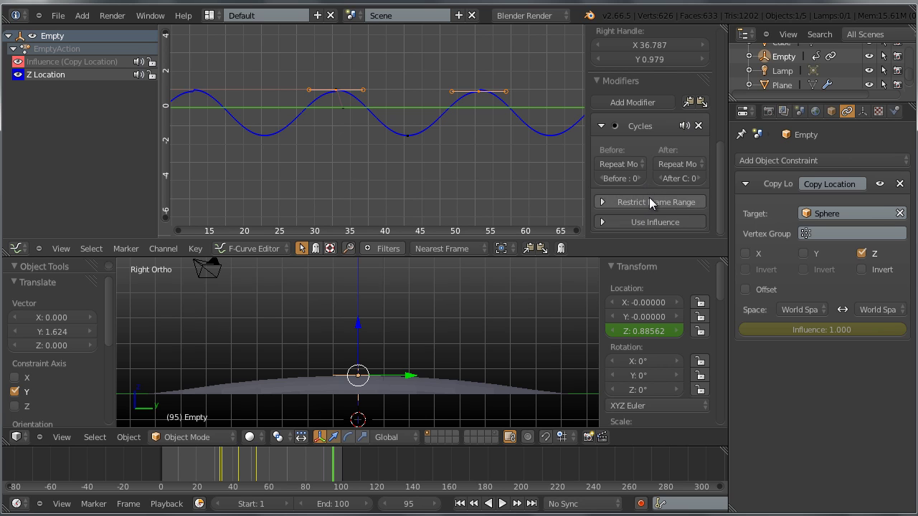
{"action": "left_click", "coordinate": [653, 104]}
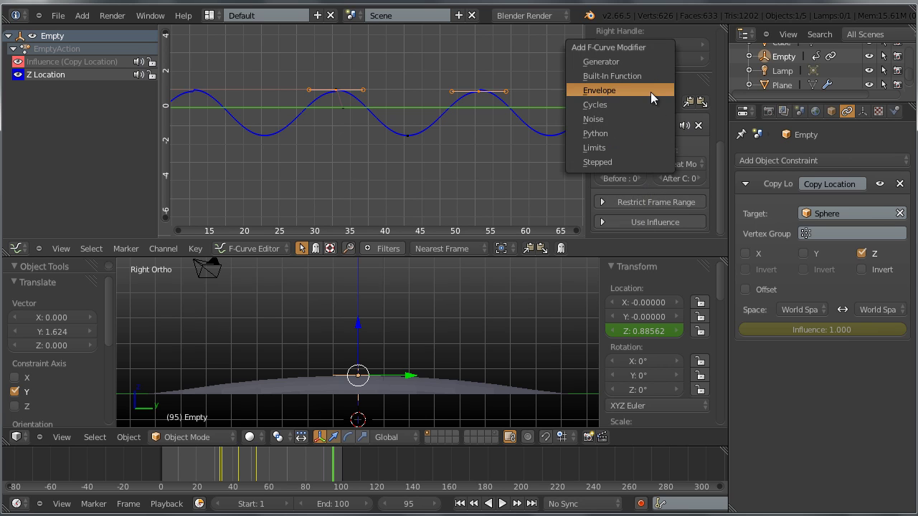
{"action": "left_click", "coordinate": [650, 90]}
{"action": "scroll", "coordinate": [662, 212], "scroll_direction": "down", "scroll_amount": 4}
{"action": "scroll", "coordinate": [663, 215], "scroll_direction": "down", "scroll_amount": 1}
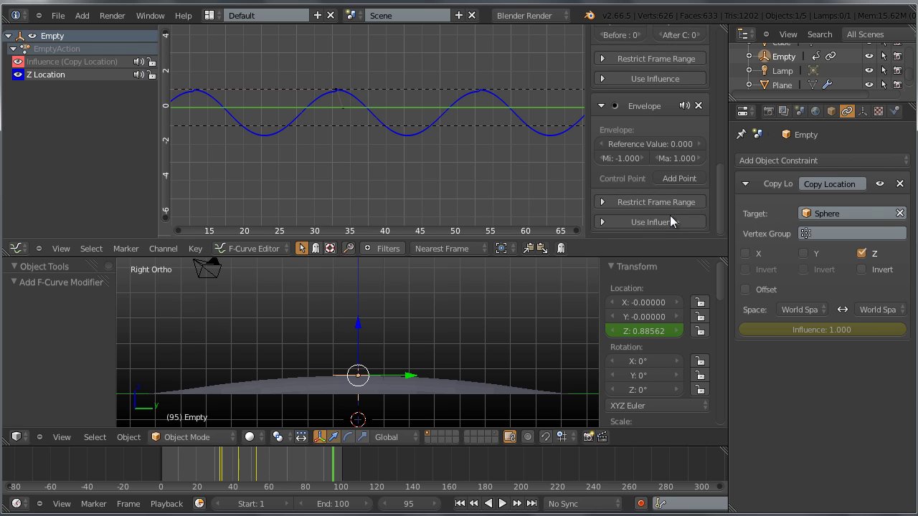
{"action": "scroll", "coordinate": [670, 216], "scroll_direction": "up", "scroll_amount": 5}
{"action": "scroll", "coordinate": [667, 194], "scroll_direction": "down", "scroll_amount": 5}
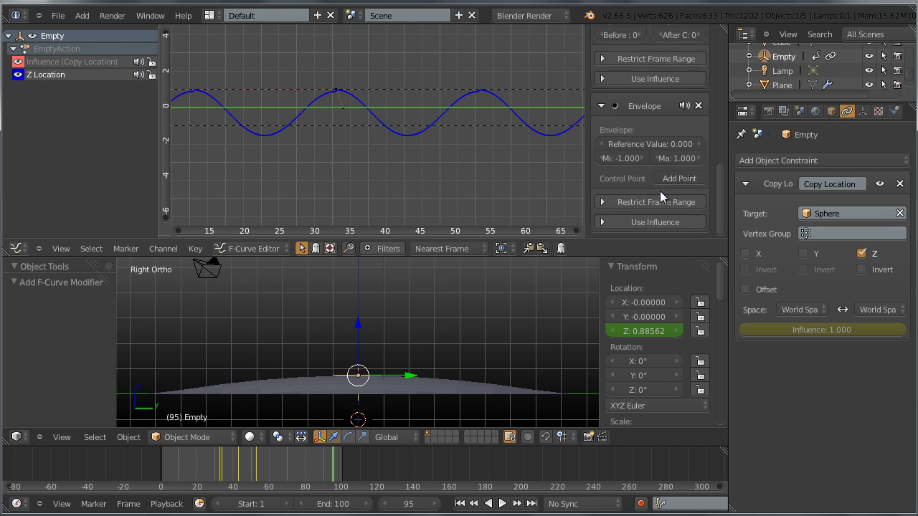
Restrict the Envelope modifier's frame range to start at 34 and end at 100, with the timeline set to frame 33
{"action": "left_click", "coordinate": [603, 201]}
{"action": "scroll", "coordinate": [603, 201], "scroll_direction": "down", "scroll_amount": 1}
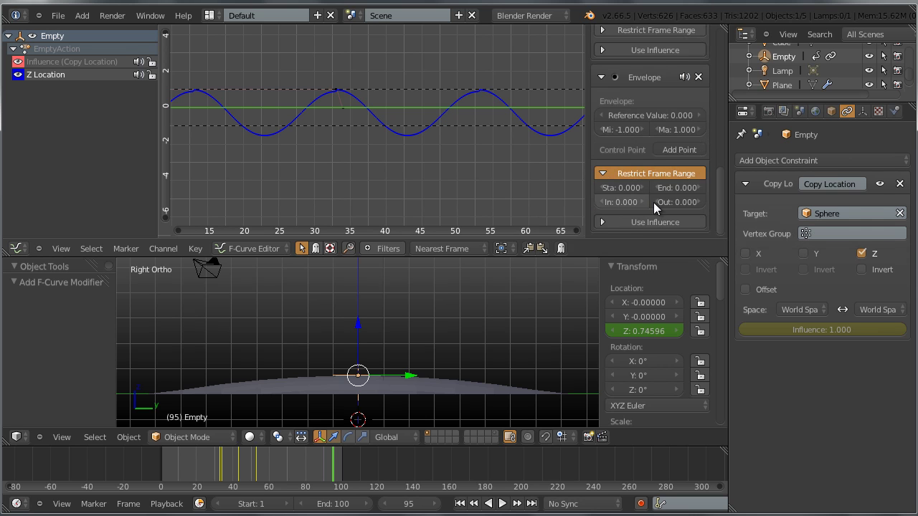
{"action": "type", "text": "100"}
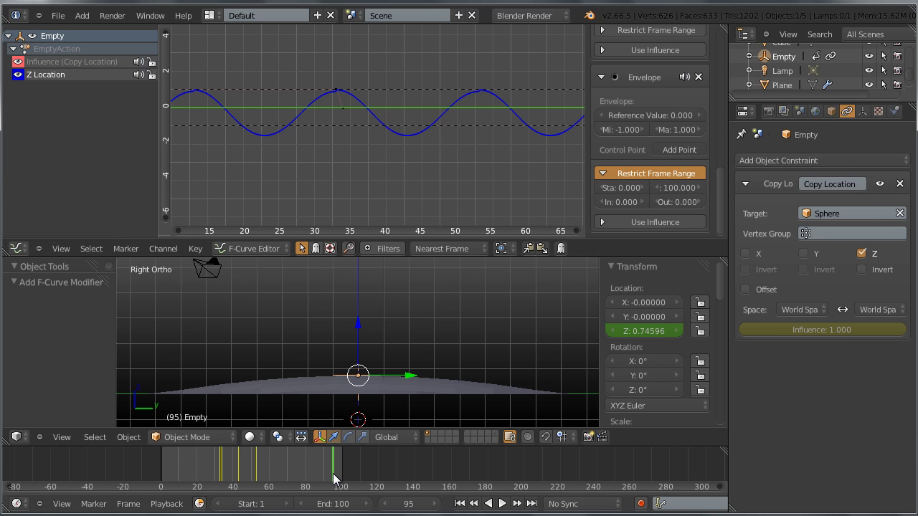
{"action": "left_click_drag", "start_coordinate": [333, 473], "coordinate": [243, 474]}
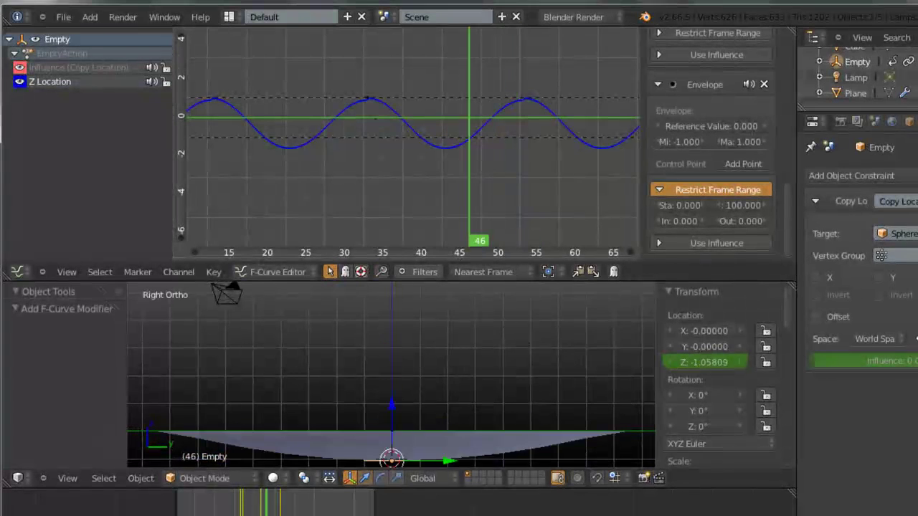
{"action": "left_click_drag", "start_coordinate": [264, 501], "coordinate": [259, 502]}
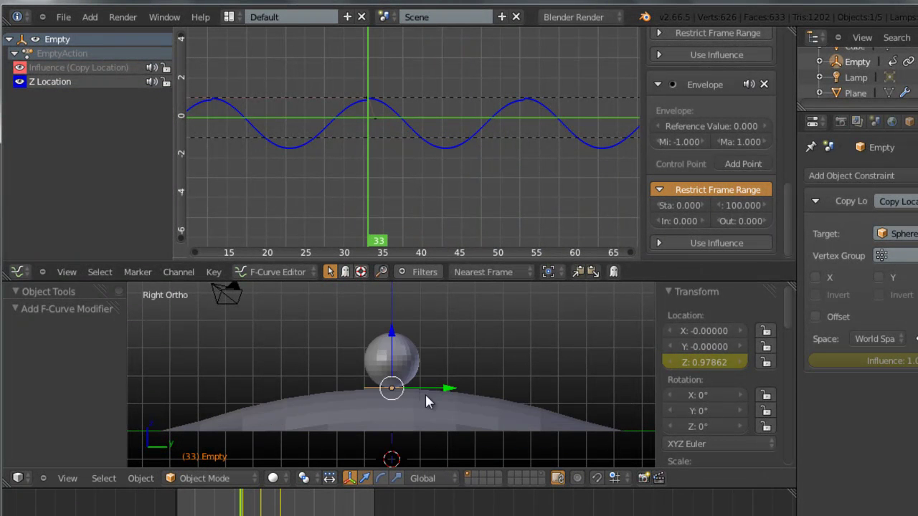
{"action": "left_click", "coordinate": [681, 206]}
{"action": "type", "text": "34"}
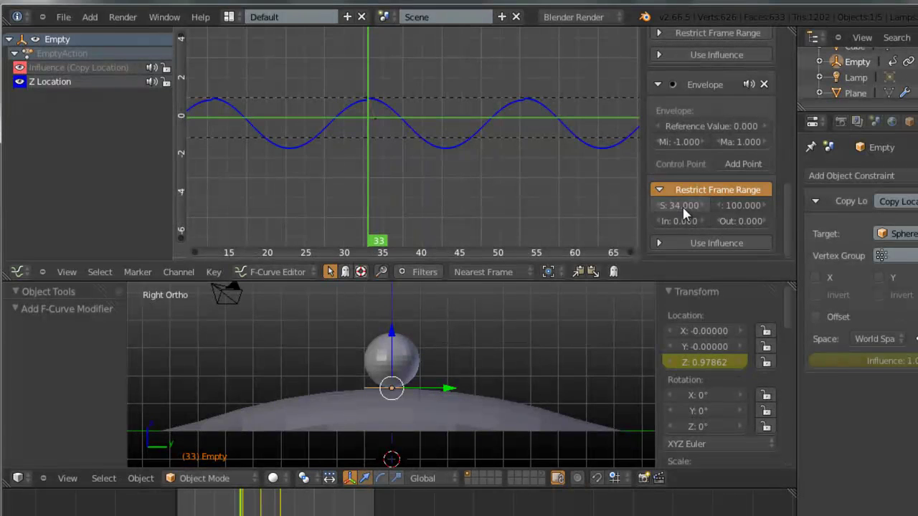
Restrict the Cycles modifier's frame range on the Z Location curve to start at 34 and end at 100
{"action": "scroll", "coordinate": [702, 152], "scroll_direction": "up", "scroll_amount": 2}
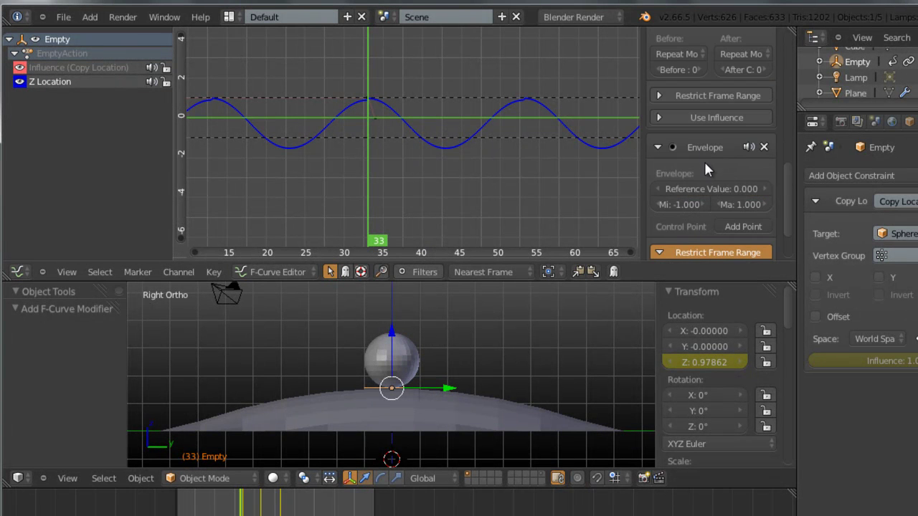
{"action": "scroll", "coordinate": [706, 160], "scroll_direction": "up", "scroll_amount": 1}
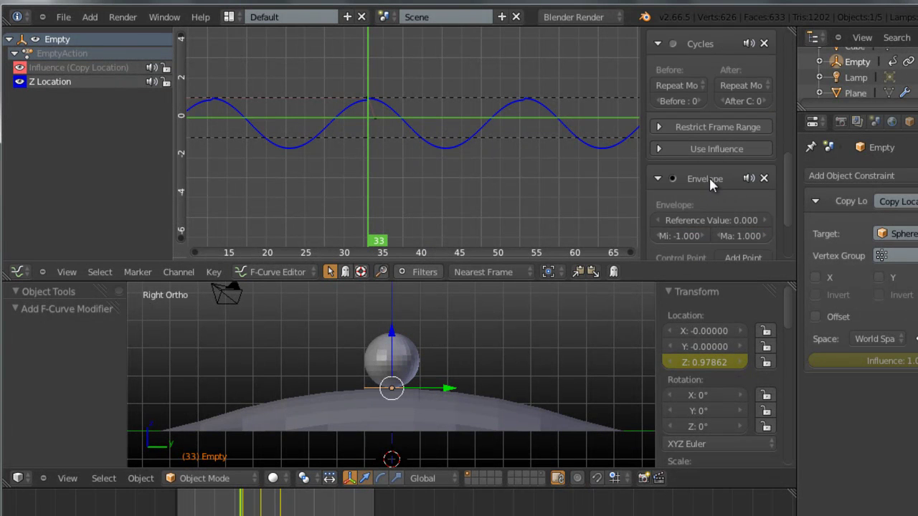
{"action": "scroll", "coordinate": [708, 175], "scroll_direction": "up", "scroll_amount": 3}
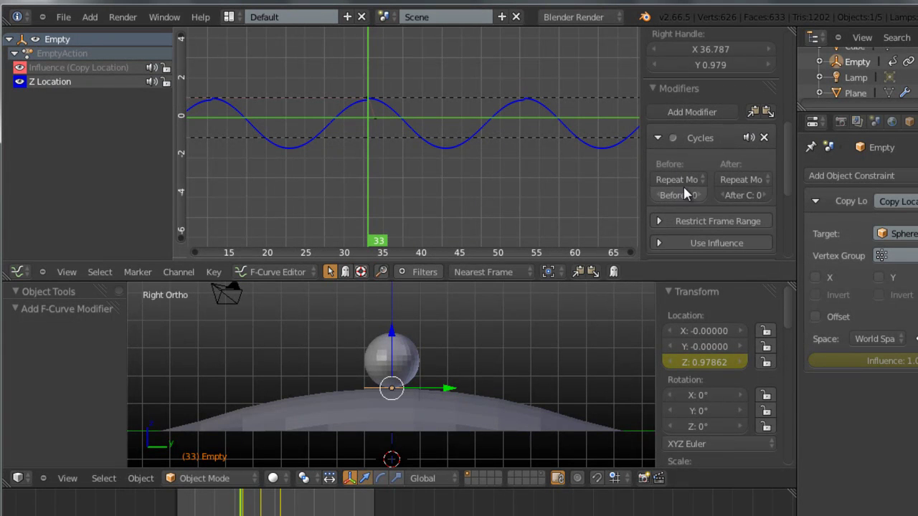
{"action": "left_click", "coordinate": [666, 220]}
{"action": "scroll", "coordinate": [687, 194], "scroll_direction": "down", "scroll_amount": 2}
{"action": "left_click", "coordinate": [686, 173]}
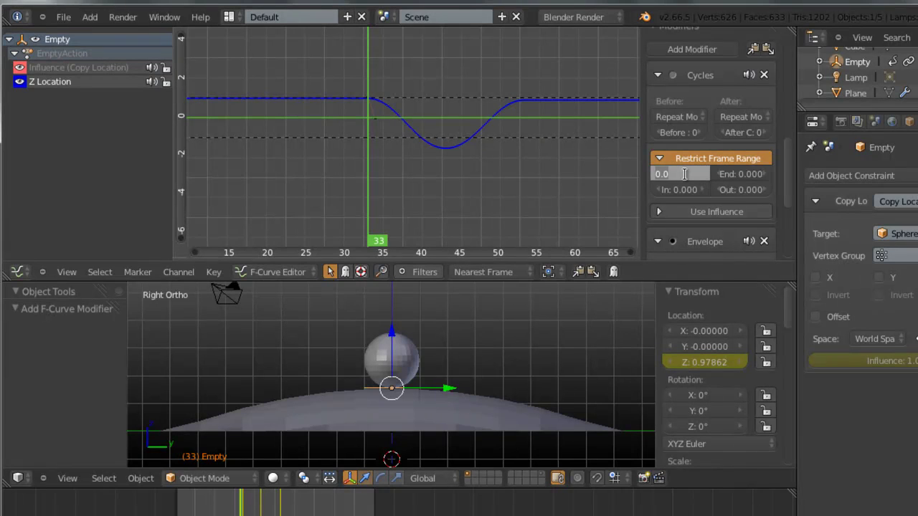
{"action": "key", "text": "Return"}
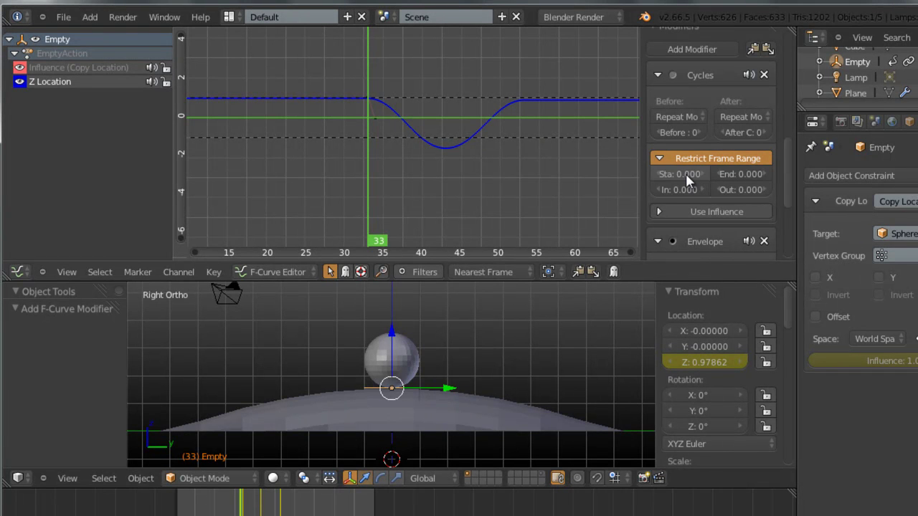
{"action": "left_click", "coordinate": [745, 175]}
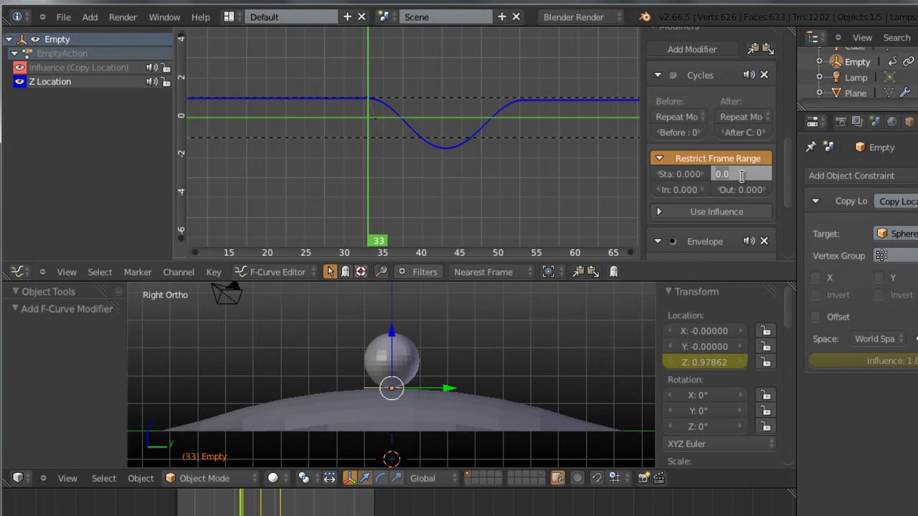
{"action": "type", "text": "100"}
{"action": "key", "text": "Return"}
{"action": "left_click", "coordinate": [682, 173]}
{"action": "type", "text": "34"}
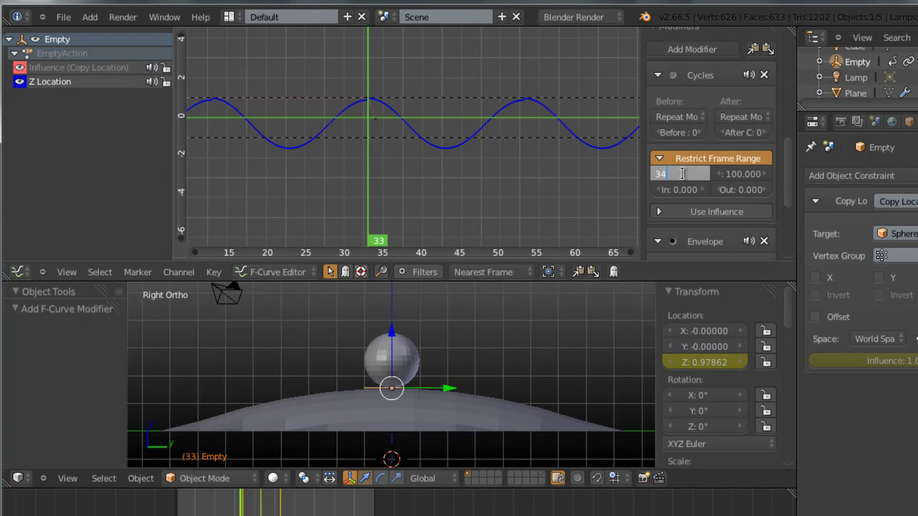
{"action": "key", "text": "Return"}
Add control points to the Envelope modifier at frame 34 and at frame 100
{"action": "scroll", "coordinate": [548, 350], "scroll_direction": "down", "scroll_amount": 2}
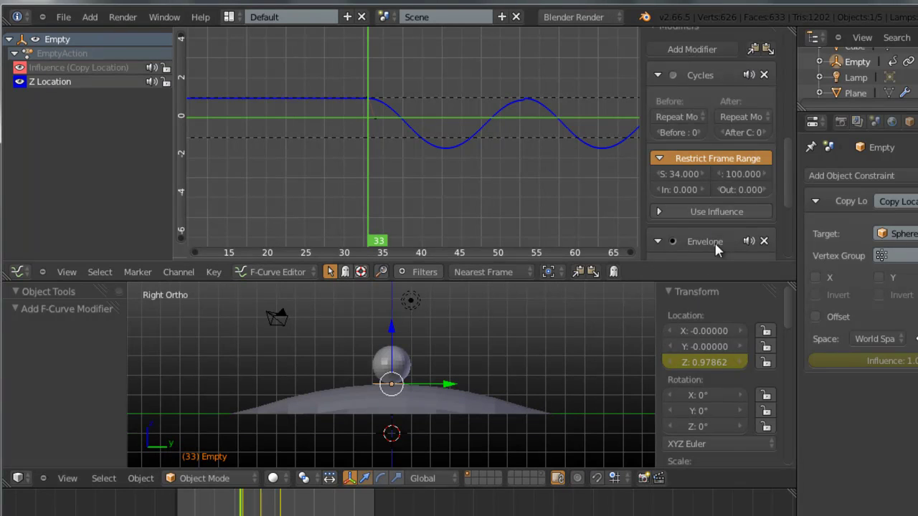
{"action": "scroll", "coordinate": [710, 240], "scroll_direction": "down", "scroll_amount": 5}
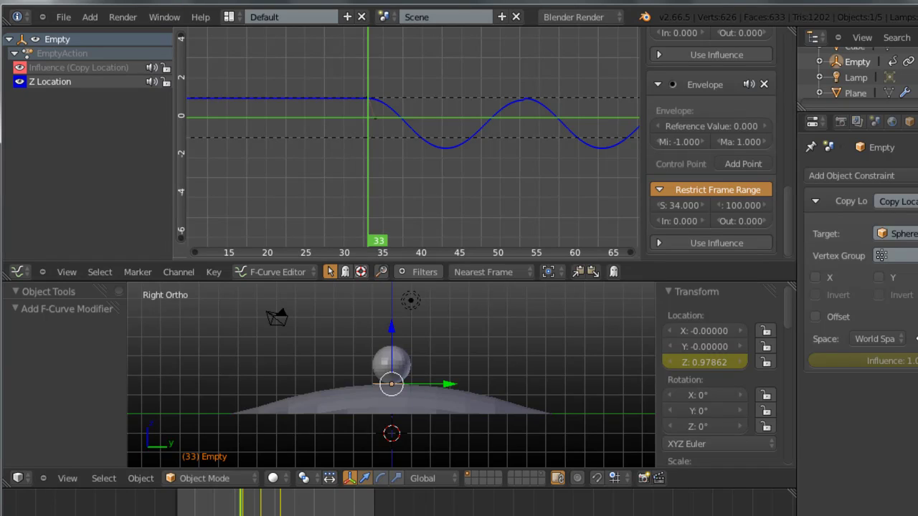
{"action": "key", "text": "Right"}
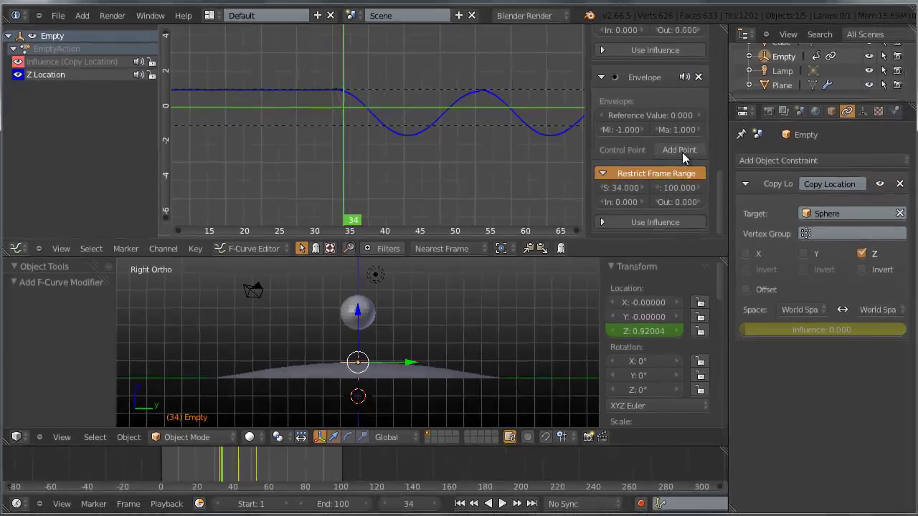
{"action": "left_click", "coordinate": [741, 164]}
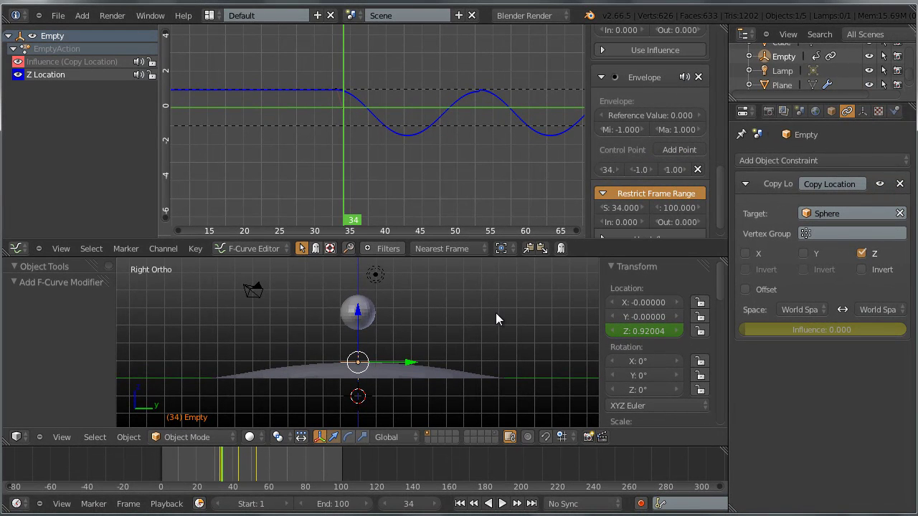
{"action": "key", "text": "shift+Right"}
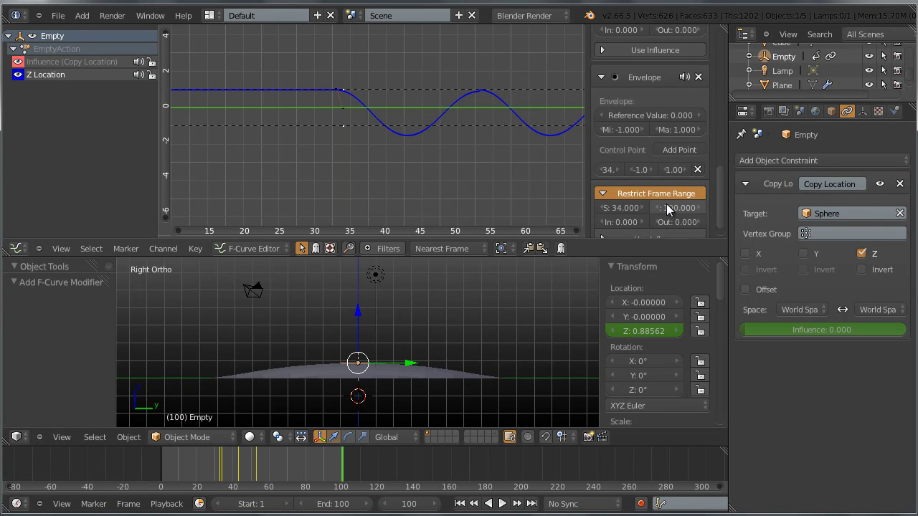
{"action": "scroll", "coordinate": [666, 203], "scroll_direction": "down", "scroll_amount": 1}
{"action": "left_click", "coordinate": [680, 129]}
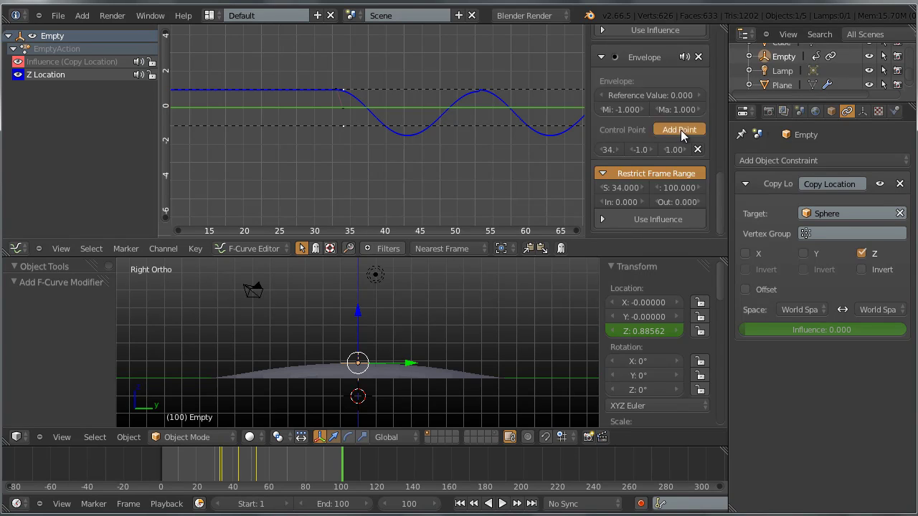
{"action": "scroll", "coordinate": [676, 177], "scroll_direction": "down", "scroll_amount": 1}
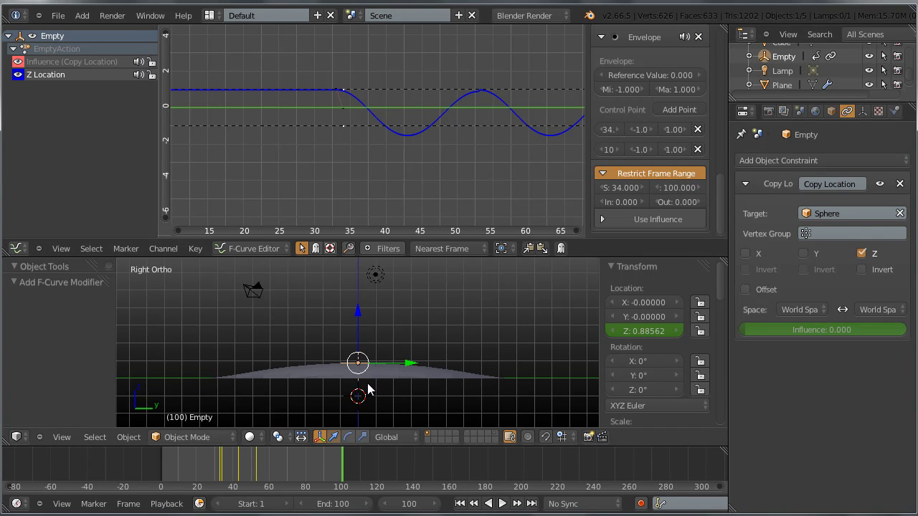
Add an Envelope control point at frame 60 and widen the graph's properties region so the point values are readable
{"action": "left_click", "coordinate": [258, 467]}
{"action": "mouse_move", "coordinate": [259, 464]}
{"action": "left_mouse_down"}
{"action": "mouse_move", "coordinate": [241, 464]}
{"action": "mouse_move", "coordinate": [269, 465]}
{"action": "left_mouse_up"}
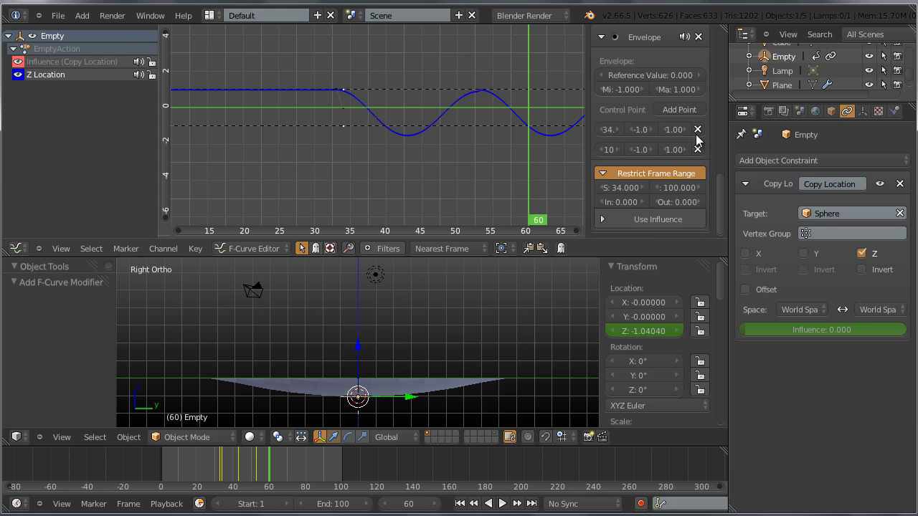
{"action": "left_click", "coordinate": [689, 106]}
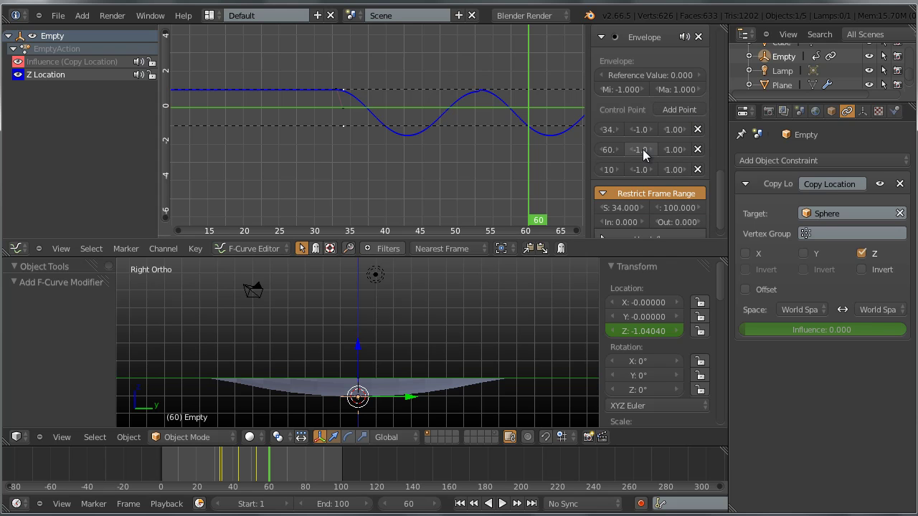
{"action": "left_click_drag", "start_coordinate": [588, 147], "coordinate": [491, 160]}
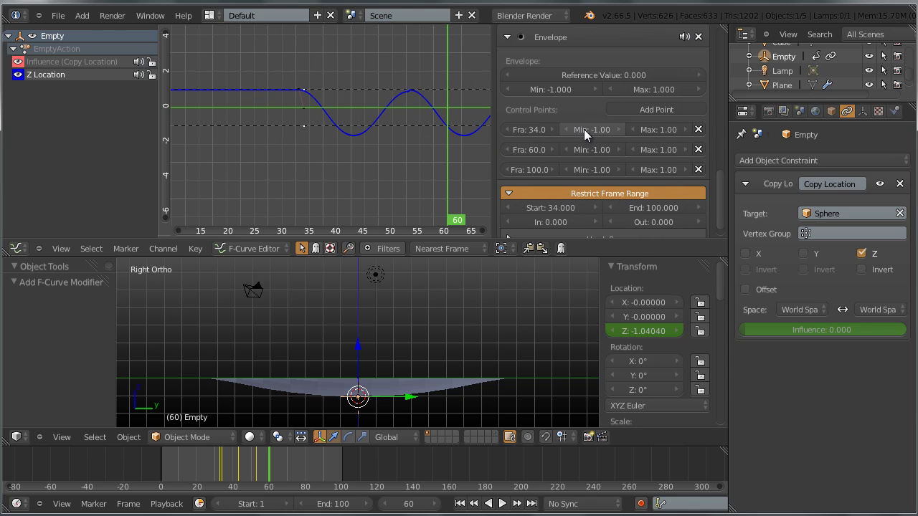
Lower the maximum of the frame 100 Envelope control point to -1.00 and examine the curve's falloff
{"action": "middle_click_drag", "start_coordinate": [402, 151], "coordinate": [337, 154]}
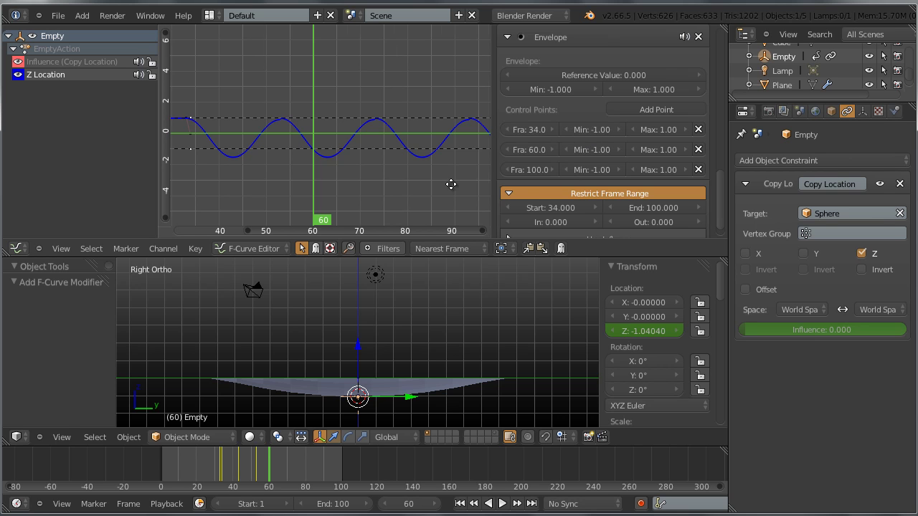
{"action": "middle_click_drag", "start_coordinate": [450, 178], "coordinate": [334, 179]}
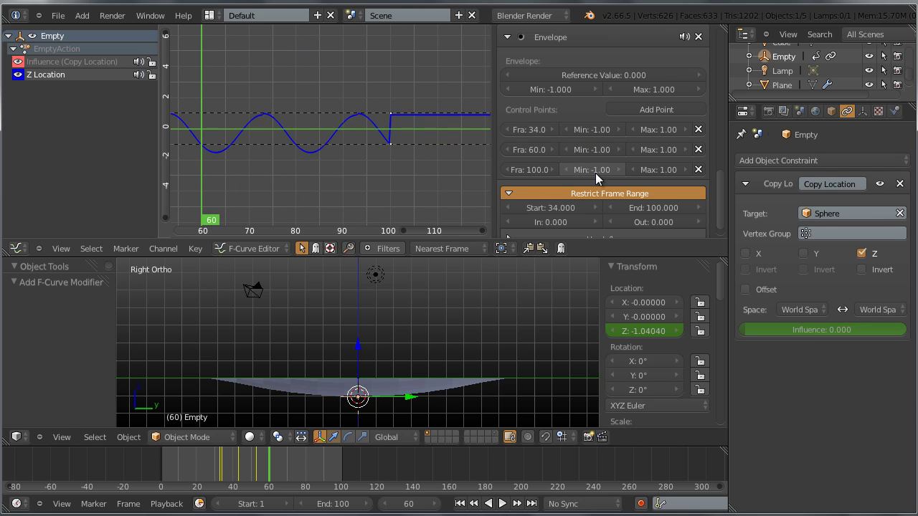
{"action": "left_click_drag", "start_coordinate": [667, 167], "coordinate": [660, 174]}
{"action": "middle_click_drag", "start_coordinate": [316, 181], "coordinate": [432, 175]}
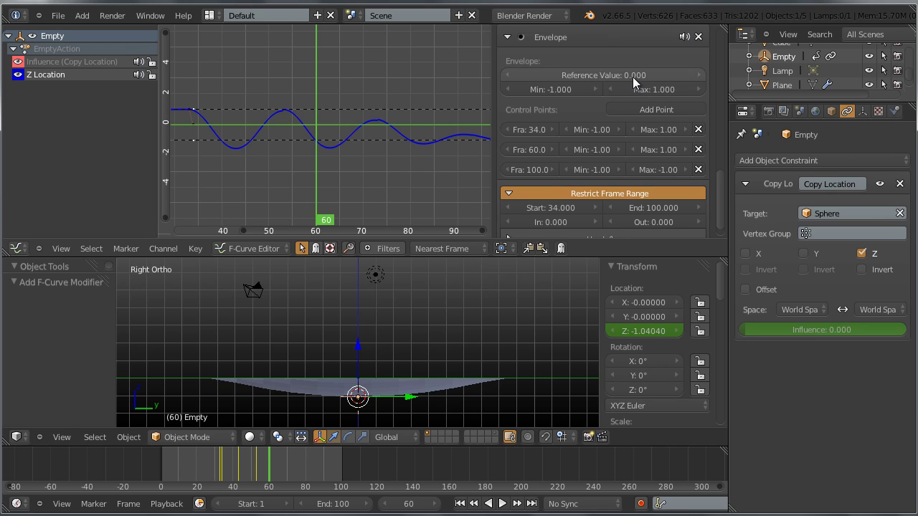
Set the Envelope's reference value to about -0.08 and both the minimum and maximum of the frame 100 control point to 0
{"action": "left_click_drag", "start_coordinate": [631, 76], "coordinate": [633, 80]}
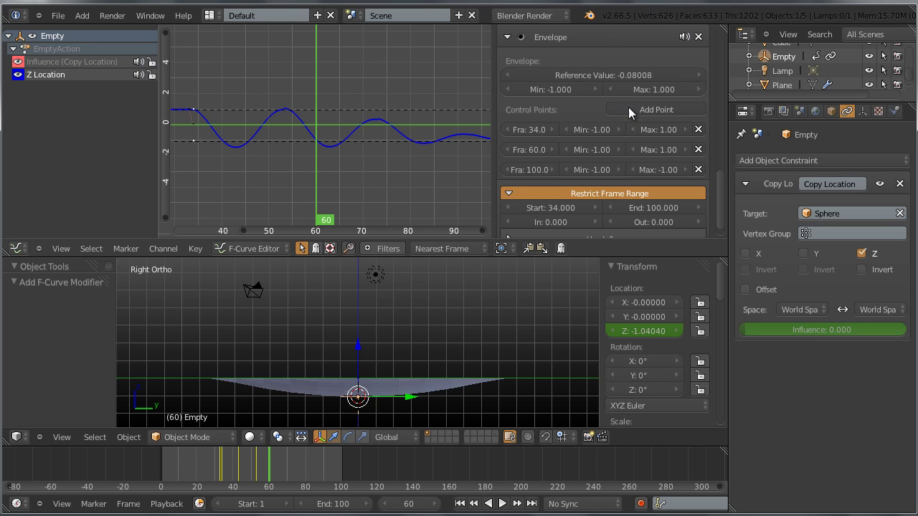
{"action": "middle_click_drag", "start_coordinate": [449, 182], "coordinate": [294, 181]}
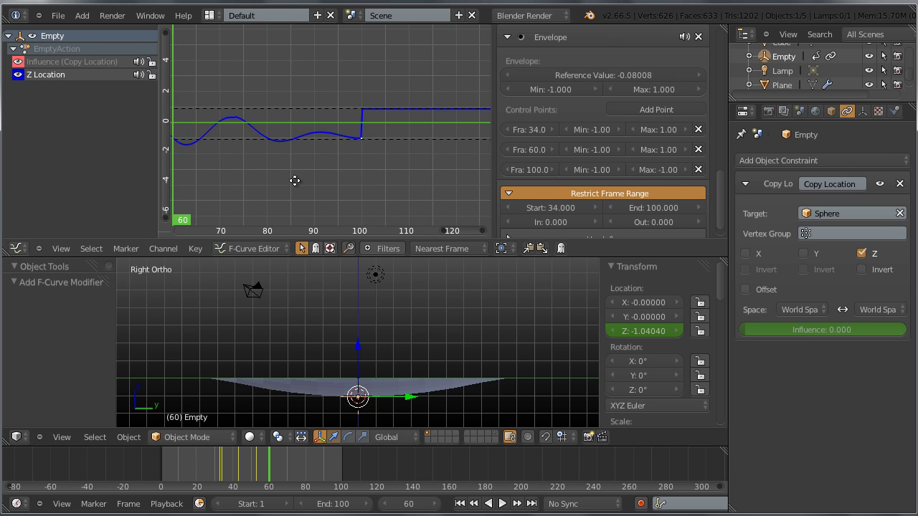
{"action": "left_click_drag", "start_coordinate": [664, 170], "coordinate": [666, 170]}
{"action": "left_click_drag", "start_coordinate": [609, 166], "coordinate": [609, 168]}
{"action": "left_click", "coordinate": [606, 169]}
{"action": "type", "text": "0"}
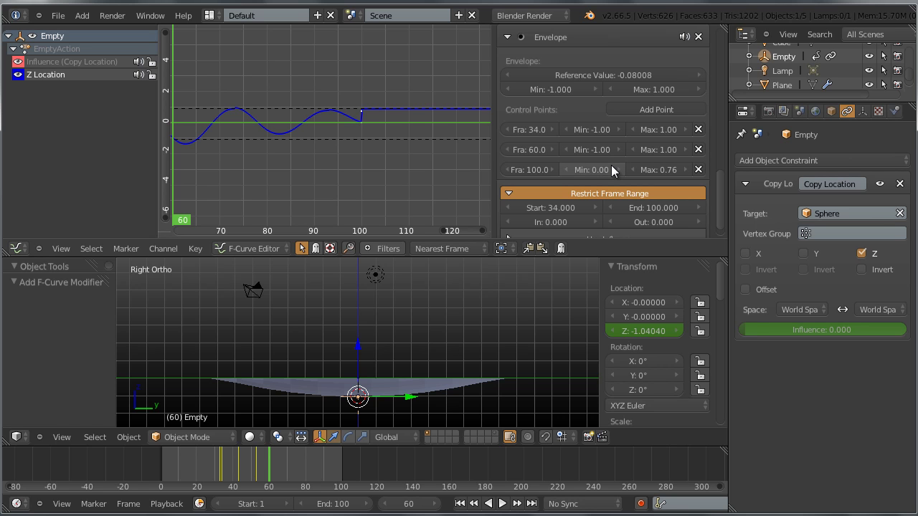
{"action": "key", "text": "Return"}
{"action": "left_click", "coordinate": [648, 169]}
{"action": "type", "text": "0"}
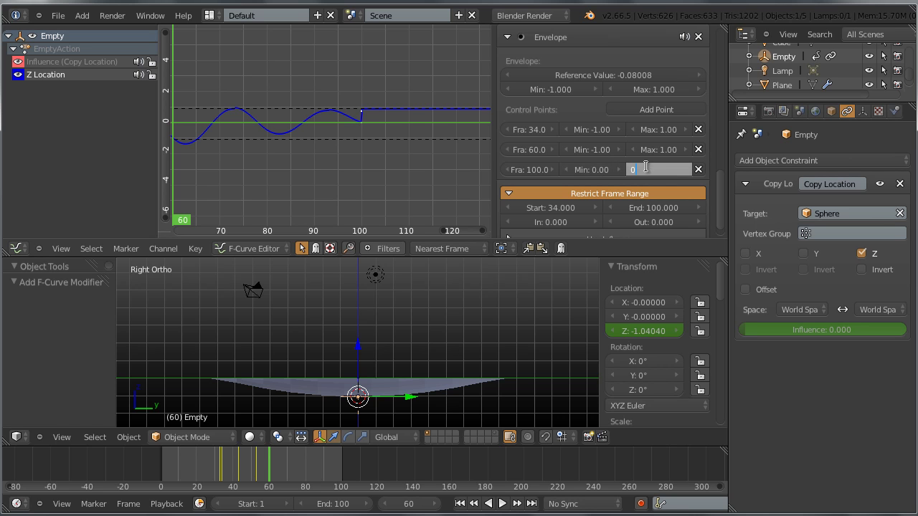
{"action": "key", "text": "Return"}
Play back the animation in a maximized 3D view, examining the plane's fading wobble from several angles, and return to the full layout
{"action": "scroll", "coordinate": [292, 166], "scroll_direction": "down", "scroll_amount": 4}
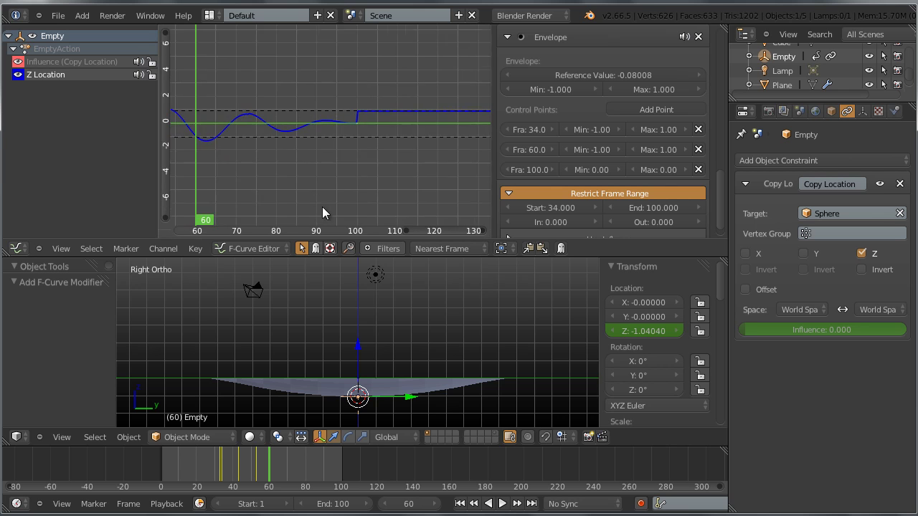
{"action": "key", "text": "alt+a"}
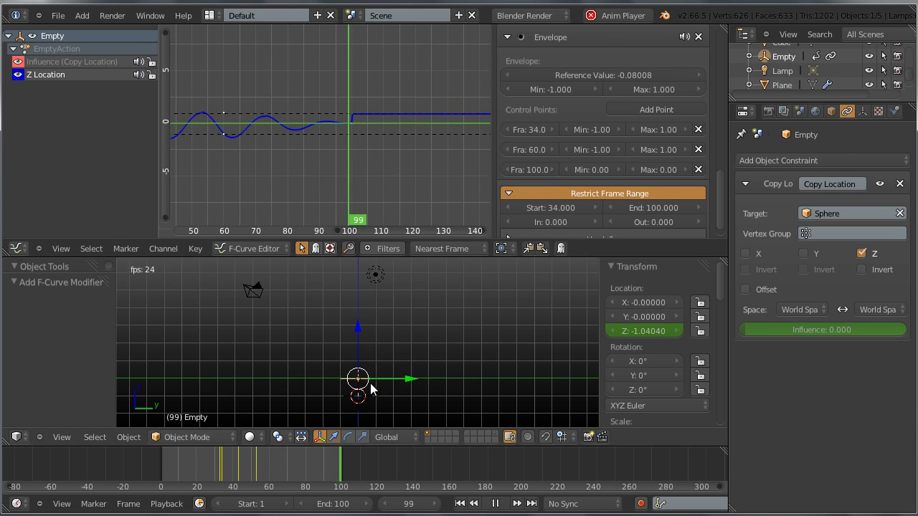
{"action": "key", "text": "ctrl+Up"}
{"action": "middle_click_drag", "start_coordinate": [421, 358], "coordinate": [461, 381]}
{"action": "scroll", "coordinate": [461, 382], "scroll_direction": "up", "scroll_amount": 4}
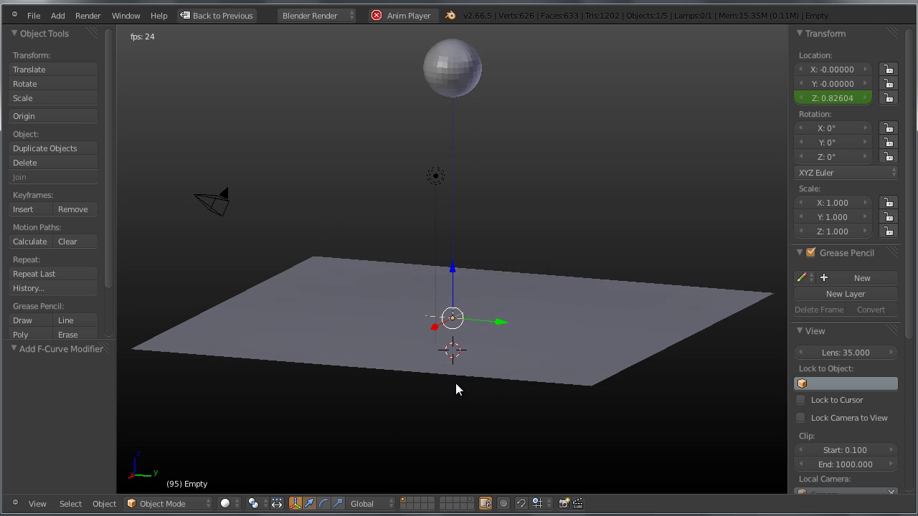
{"action": "middle_click_drag", "start_coordinate": [449, 399], "coordinate": [481, 380]}
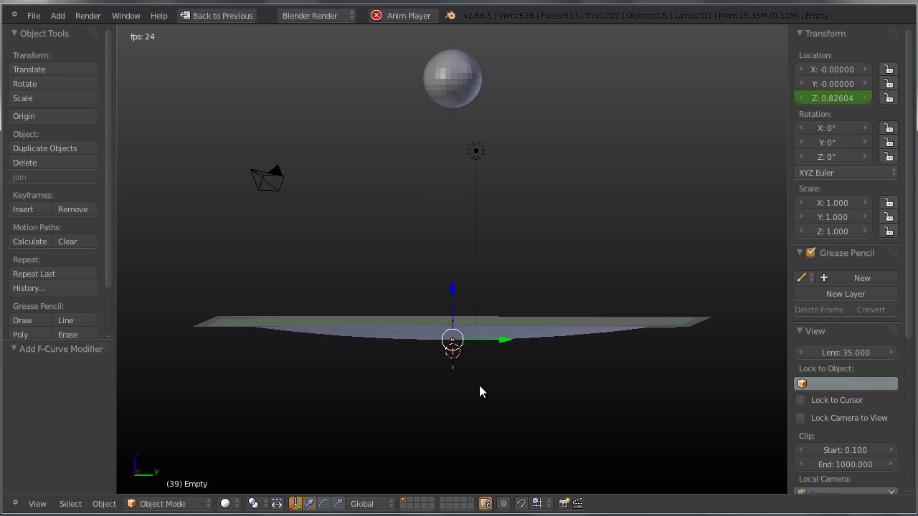
{"action": "scroll", "coordinate": [484, 387], "scroll_direction": "down", "scroll_amount": 2}
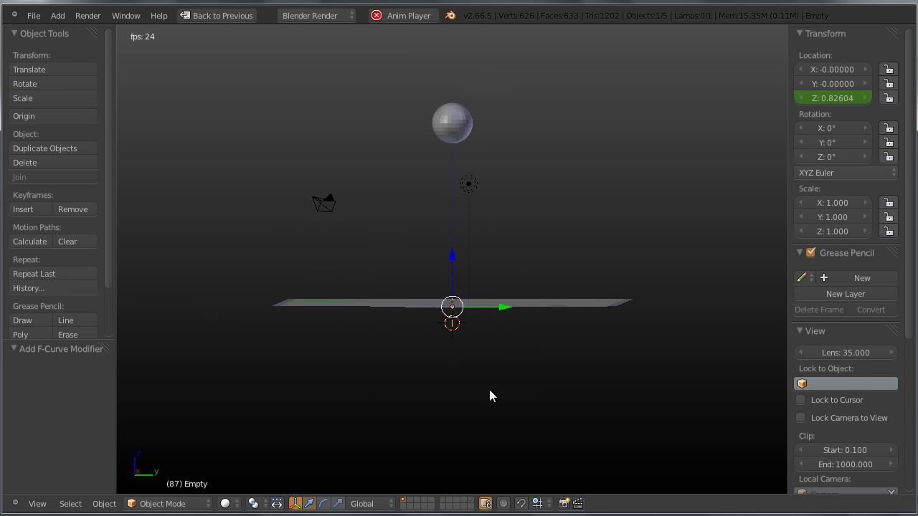
{"action": "key", "text": "ctrl+Up"}
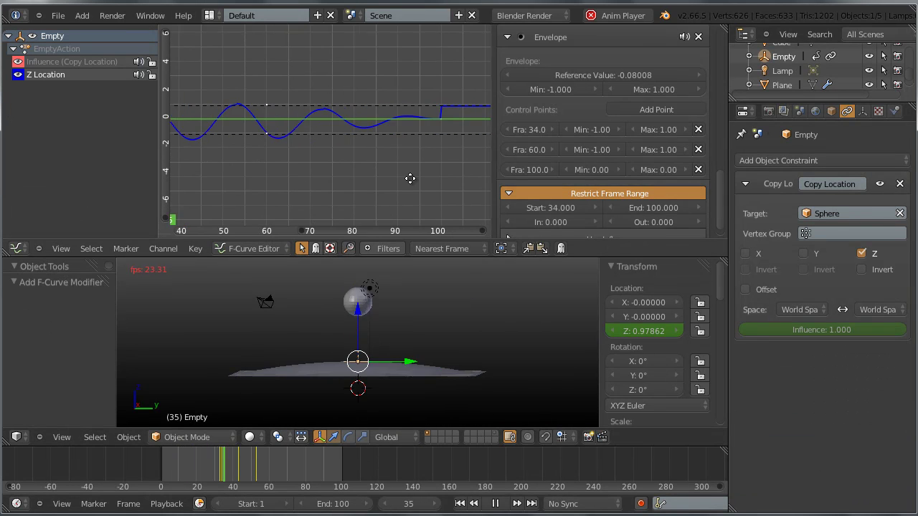
{"action": "key", "text": "ctrl+Up"}
{"action": "key", "text": "ctrl+Up"}
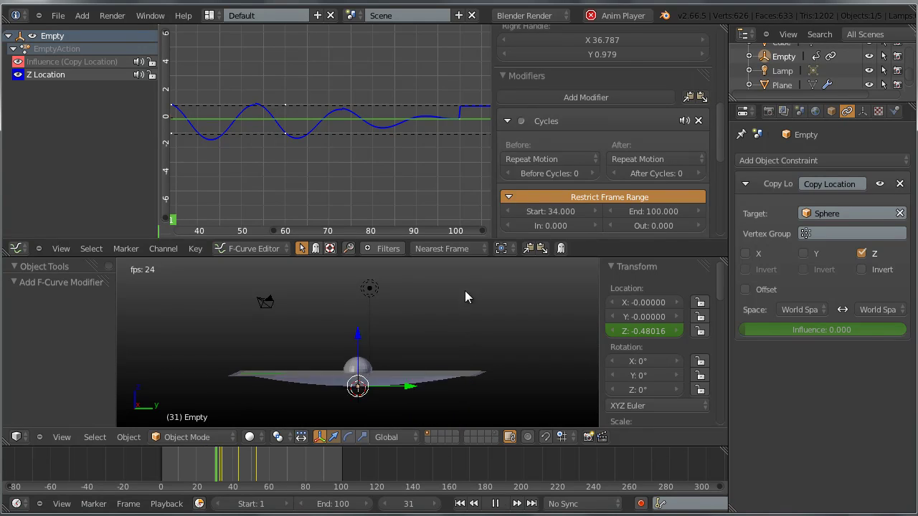
{"action": "key", "text": "alt+a"}
Set the frame 60 Envelope control point's minimum to about -2.04 and its maximum to about 3.24
{"action": "scroll", "coordinate": [576, 220], "scroll_direction": "down", "scroll_amount": 2}
{"action": "scroll", "coordinate": [567, 157], "scroll_direction": "down", "scroll_amount": 2}
{"action": "left_click", "coordinate": [567, 157]}
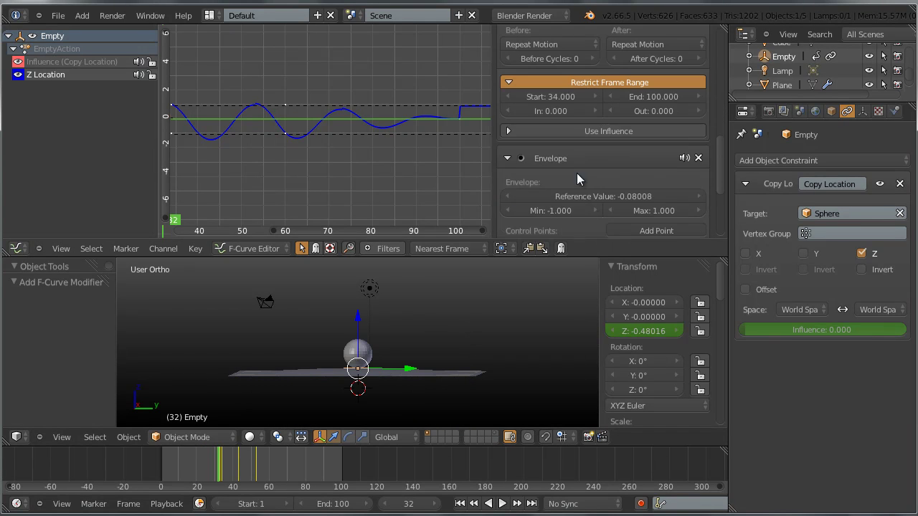
{"action": "scroll", "coordinate": [580, 195], "scroll_direction": "down", "scroll_amount": 3}
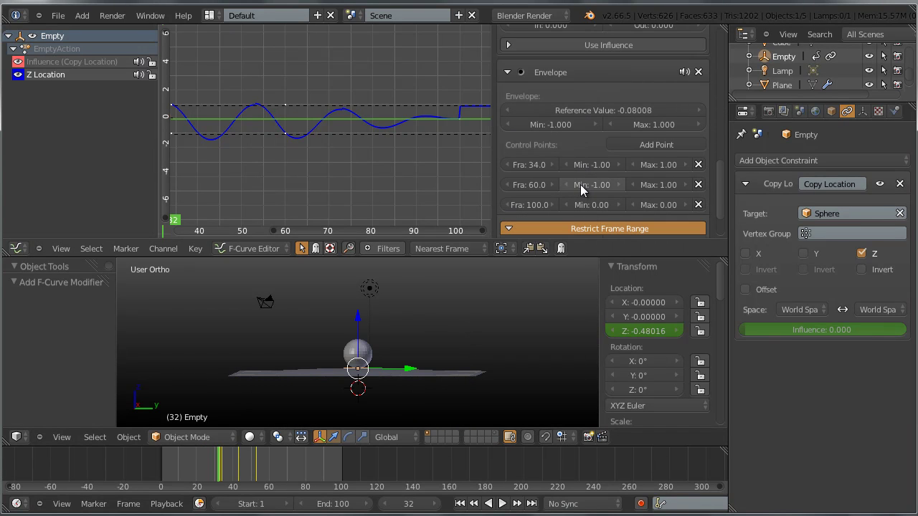
{"action": "left_click_drag", "start_coordinate": [592, 185], "coordinate": [591, 188]}
{"action": "left_click_drag", "start_coordinate": [654, 182], "coordinate": [658, 183]}
Play back the animation in the 3D view to examine the plane's wobble with the widened Envelope at frame 60
{"action": "scroll", "coordinate": [401, 184], "scroll_direction": "down", "scroll_amount": 3}
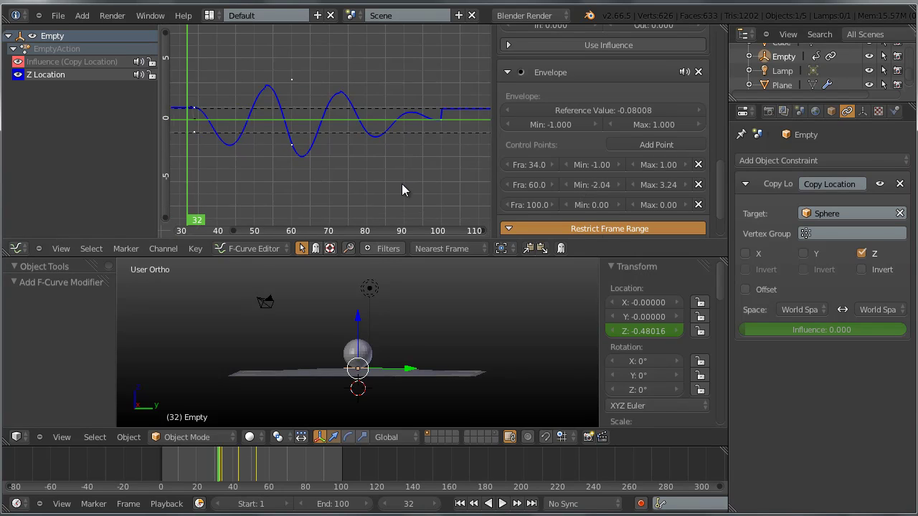
{"action": "key", "text": "alt+a"}
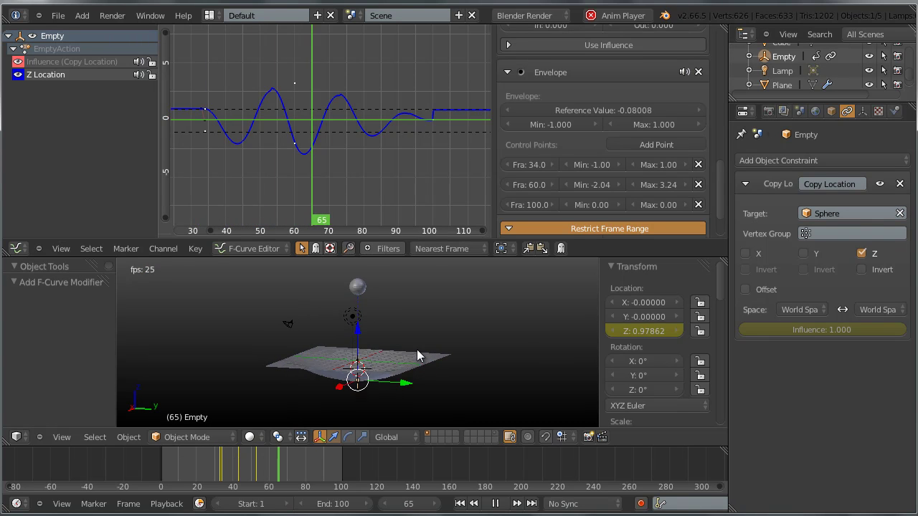
{"action": "key", "text": "alt+a"}
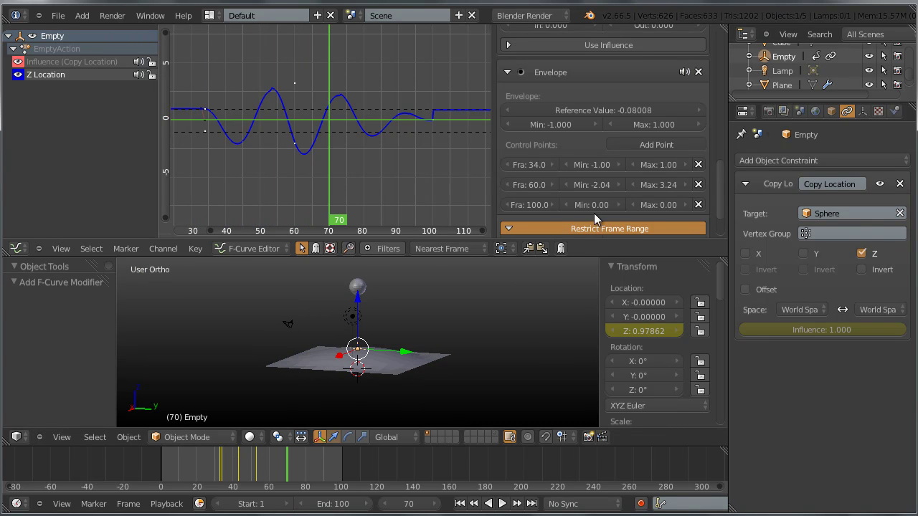
Remove the frame 60 control point from the Envelope modifier and briefly play back the animation
{"action": "left_click", "coordinate": [698, 185]}
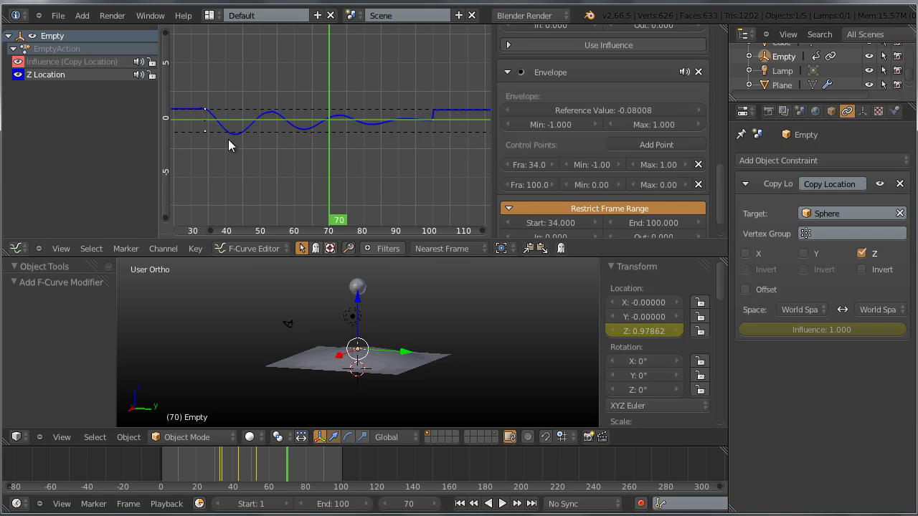
{"action": "key", "text": "alt+a"}
{"action": "key", "text": "alt+a"}
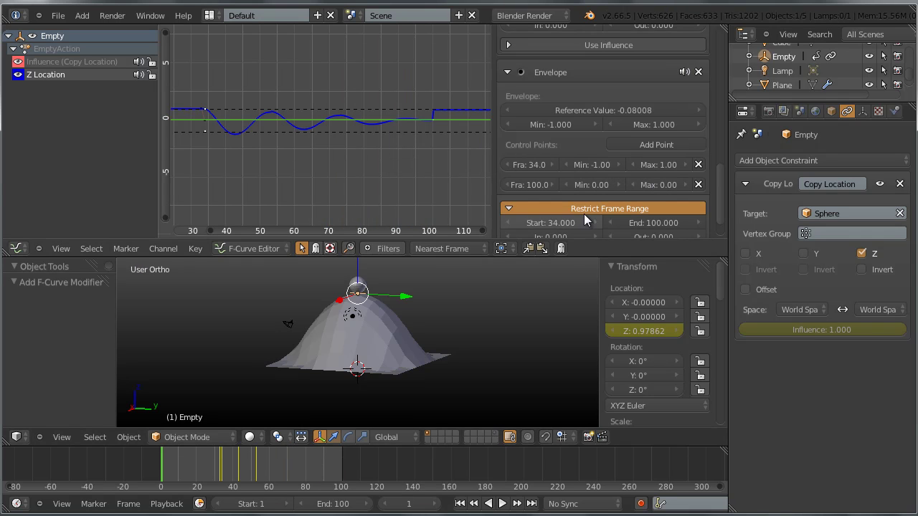
Play back the animation in a maximized 3D view, examining the ball's bounce and the plane's rebound up close and from another angle
{"action": "key", "text": "alt+a"}
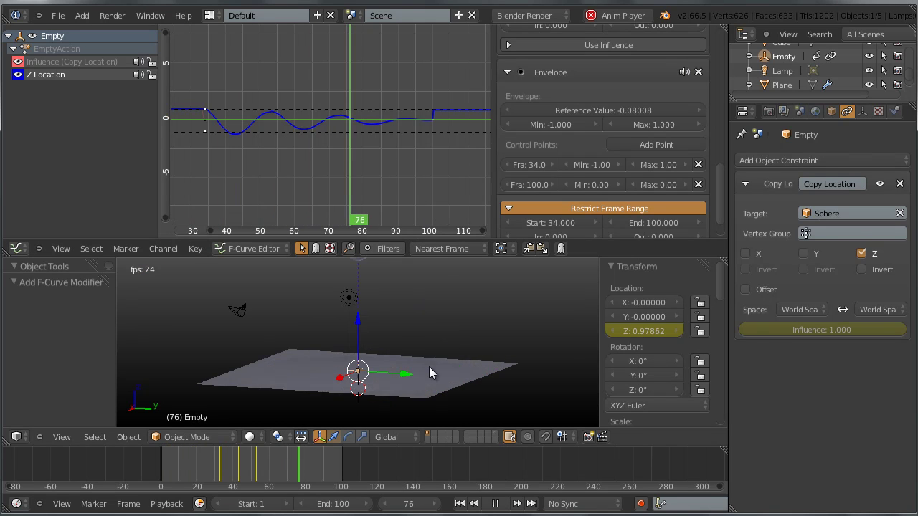
{"action": "key", "text": "ctrl+Up"}
{"action": "scroll", "coordinate": [443, 386], "scroll_direction": "up", "scroll_amount": 3}
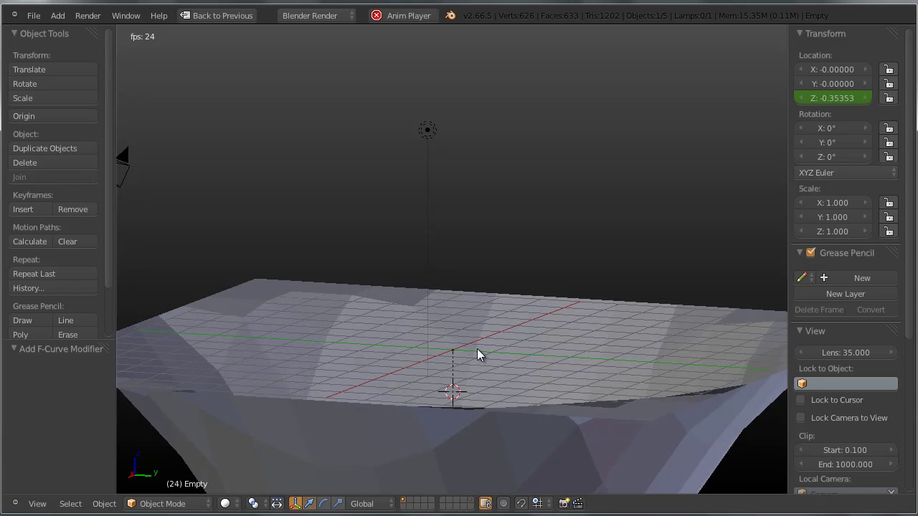
{"action": "scroll", "coordinate": [485, 344], "scroll_direction": "down", "scroll_amount": 3}
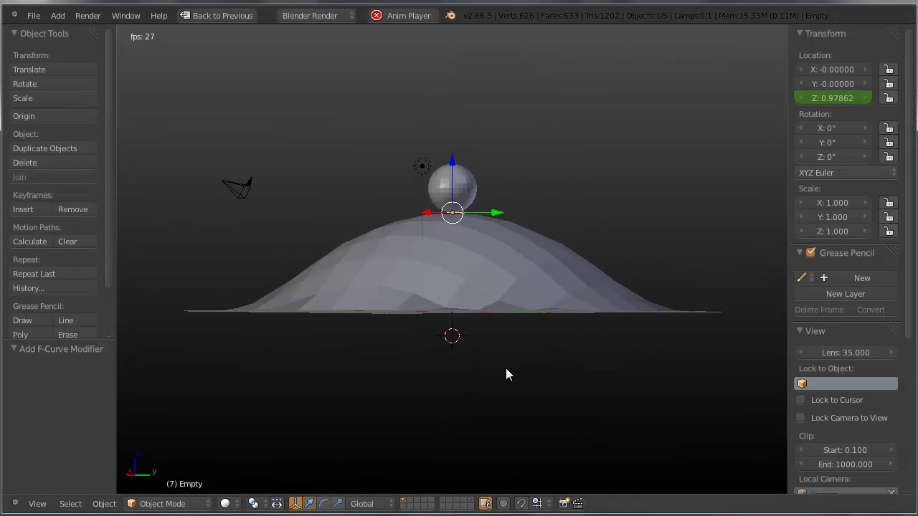
{"action": "middle_click_drag", "start_coordinate": [506, 374], "coordinate": [511, 394]}
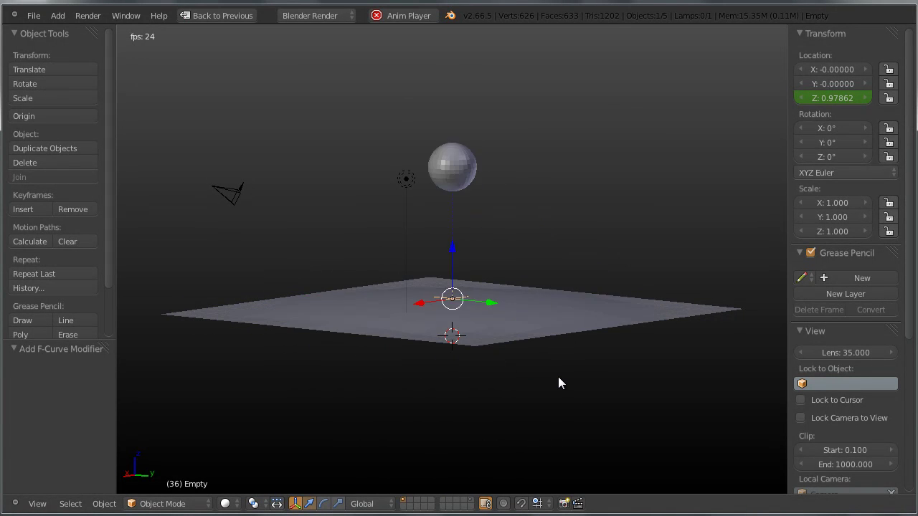